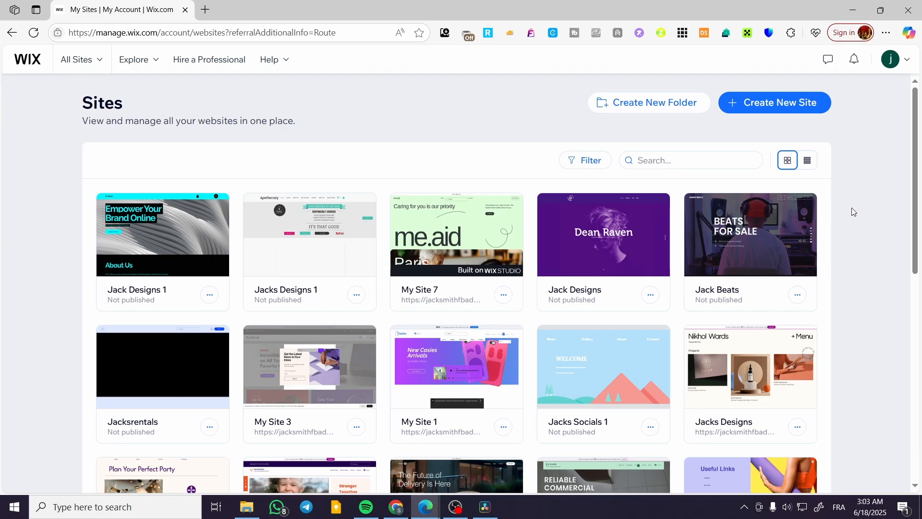
# Open the Jacks Designs 1 site from the dashboard in the Wix Editor.
pyautogui.scroll(-3, 866, 214)
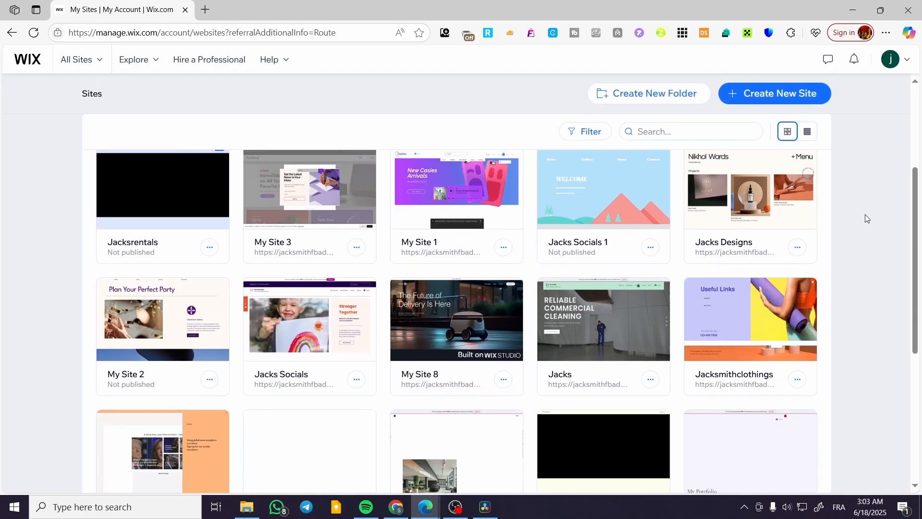
pyautogui.scroll(-3, 866, 214)
pyautogui.scroll(8, 865, 214)
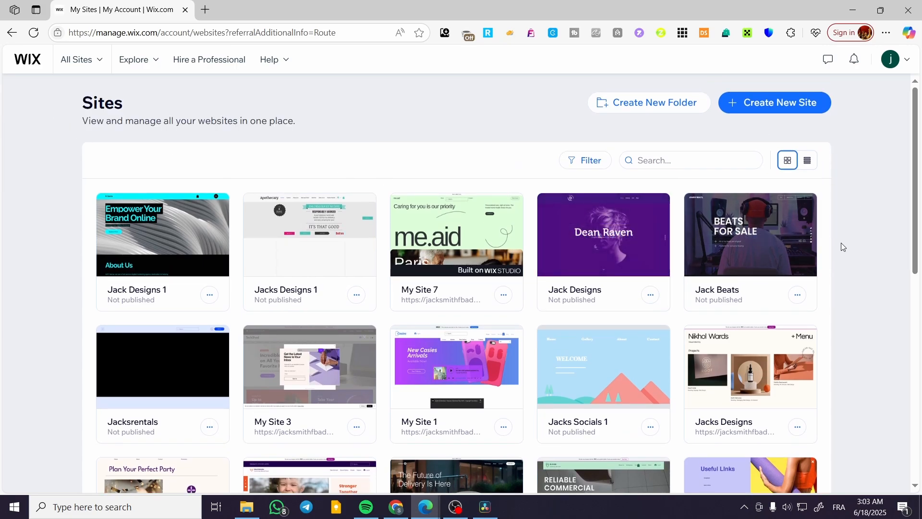
pyautogui.click(297, 242)
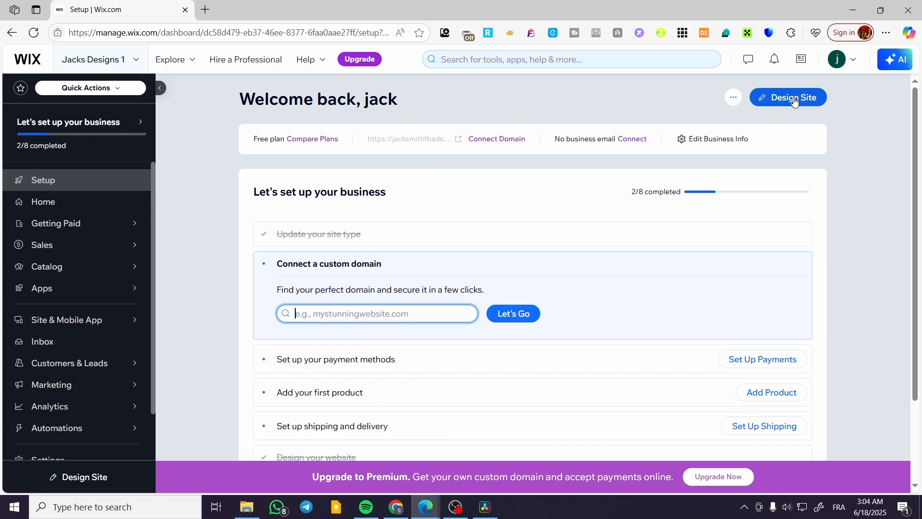
pyautogui.click(797, 98)
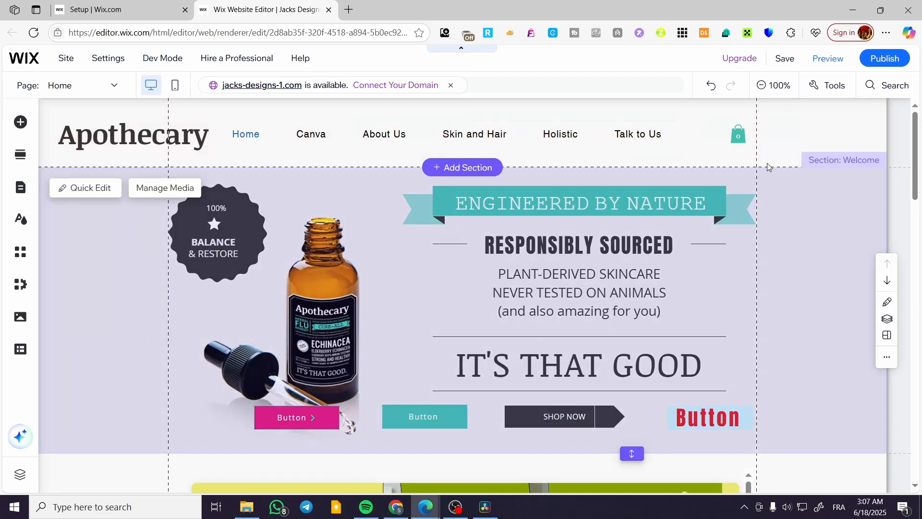
pyautogui.scroll(-3, 739, 312)
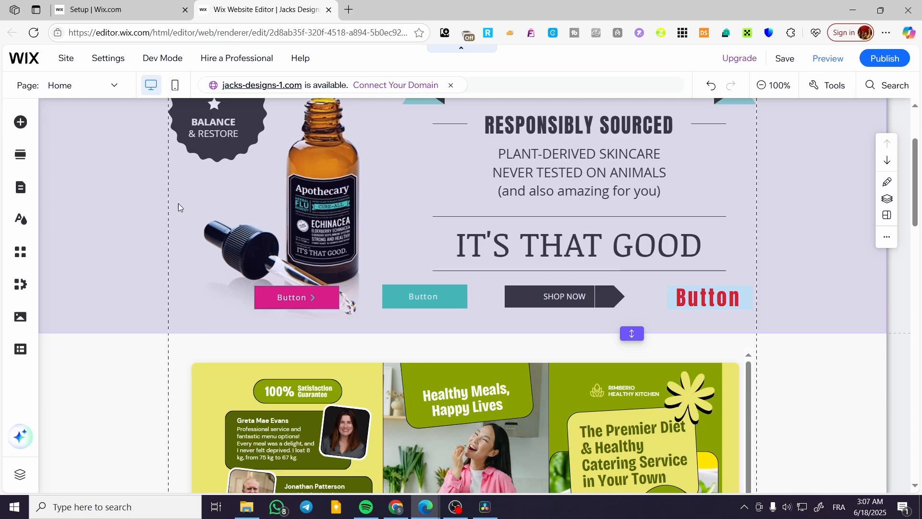
pyautogui.scroll(1, 238, 211)
pyautogui.scroll(-5, 237, 206)
pyautogui.scroll(-5, 237, 206)
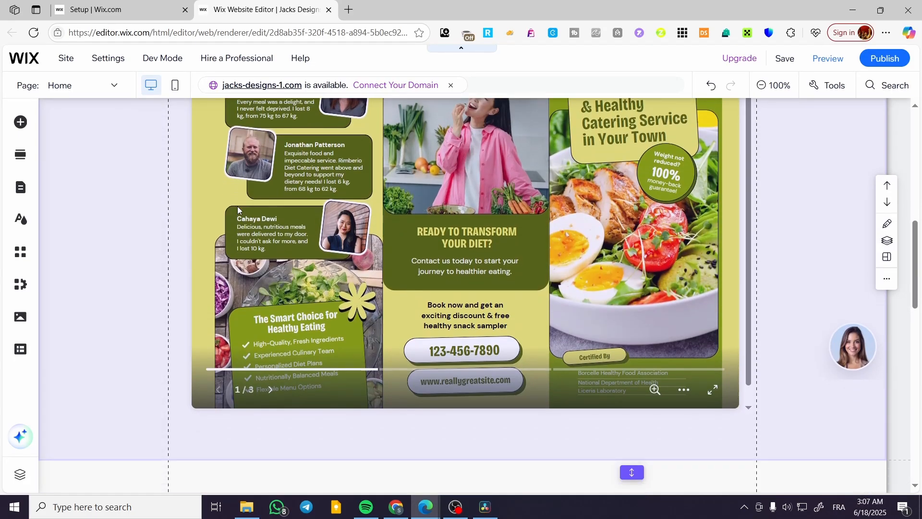
pyautogui.scroll(10, 646, 314)
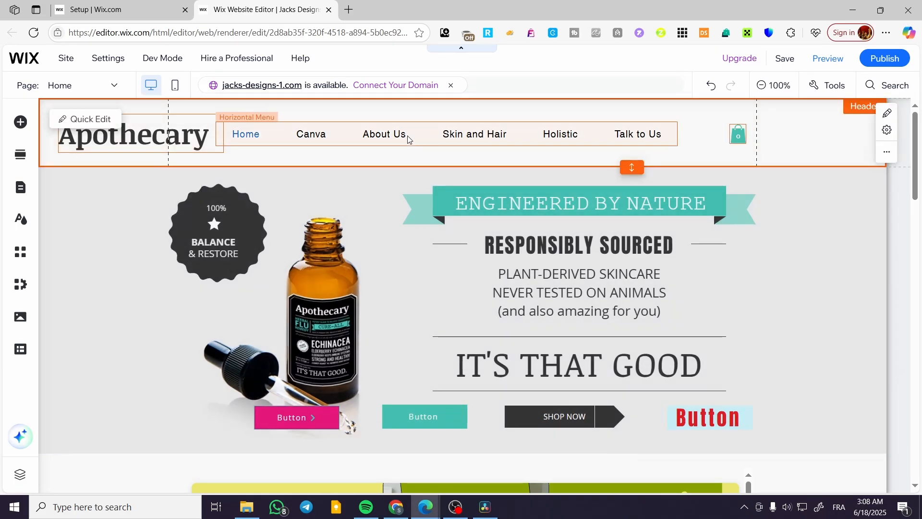
# Shift the navigation menu right and narrow it so it fits on one line.
pyautogui.moveTo(407, 135); pyautogui.dragTo(456, 137)
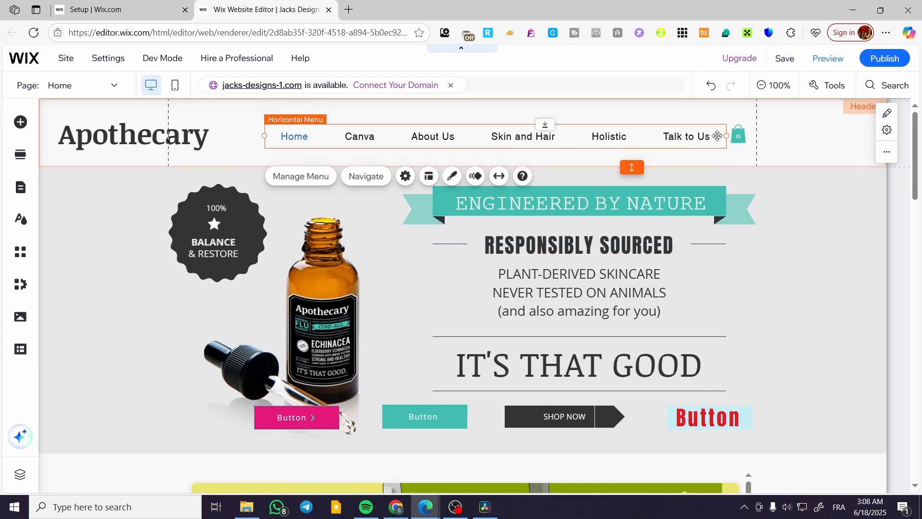
pyautogui.moveTo(726, 136); pyautogui.dragTo(633, 140)
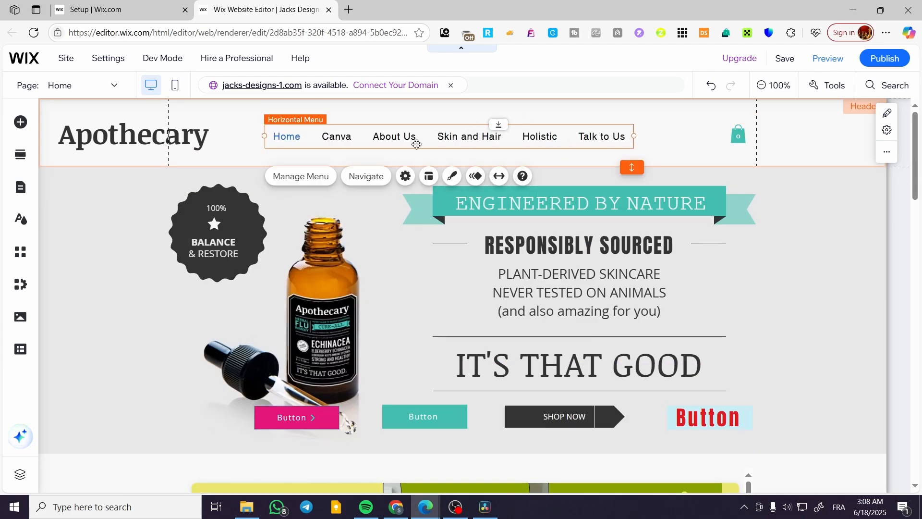
pyautogui.moveTo(310, 136); pyautogui.dragTo(384, 133)
# Resize the Apothecary title box and move it right toward the menu.
pyautogui.click(98, 143)
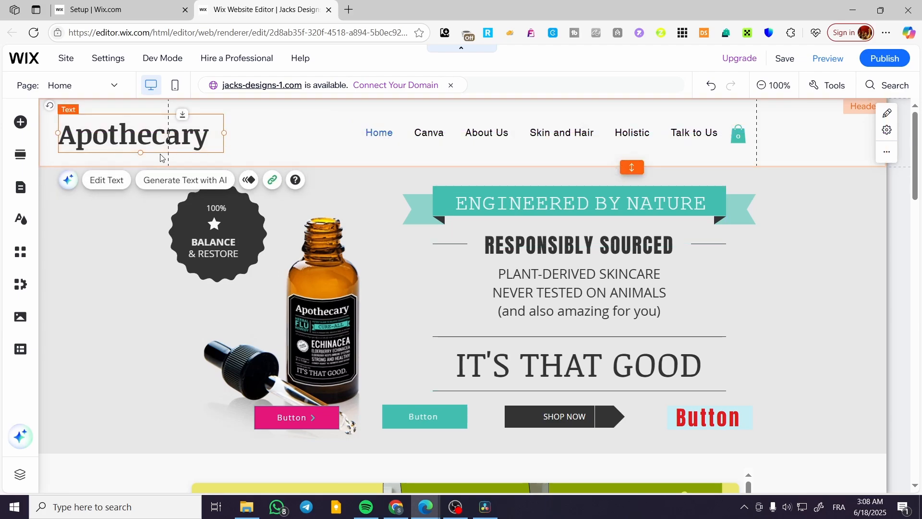
pyautogui.moveTo(224, 133)
pyautogui.mouseDown()
pyautogui.moveTo(195, 133)
pyautogui.moveTo(246, 133)
pyautogui.moveTo(224, 133)
pyautogui.mouseUp()
pyautogui.moveTo(110, 138); pyautogui.dragTo(235, 134)
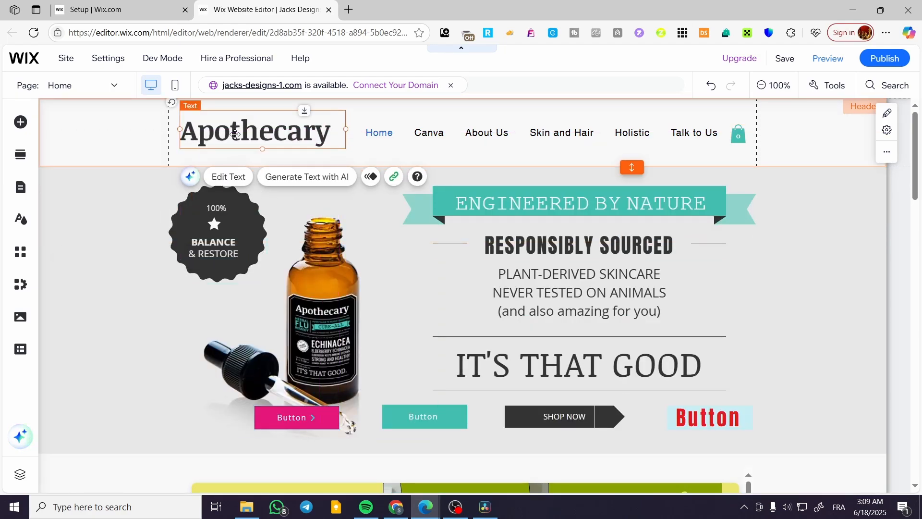
# Give the Apothecary title the Heading 1 style at 35 px.
pyautogui.click(228, 177)
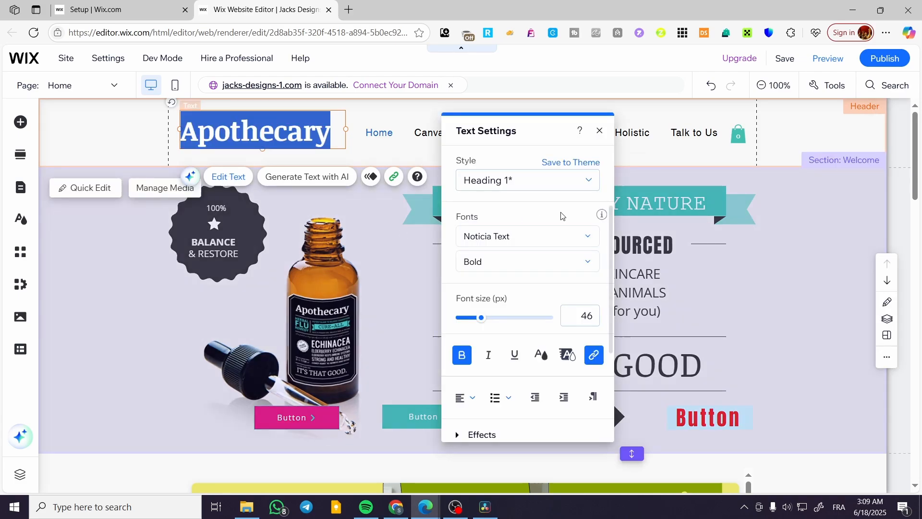
pyautogui.click(578, 188)
pyautogui.click(571, 240)
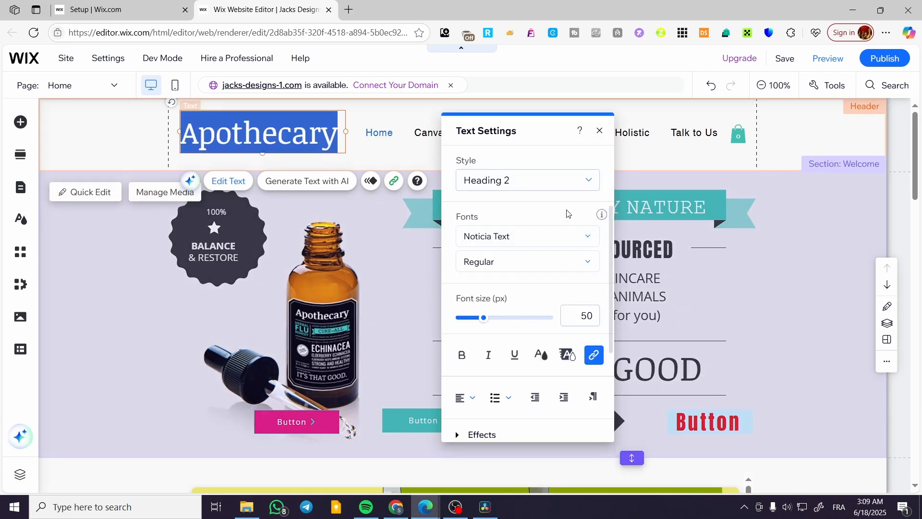
pyautogui.click(577, 189)
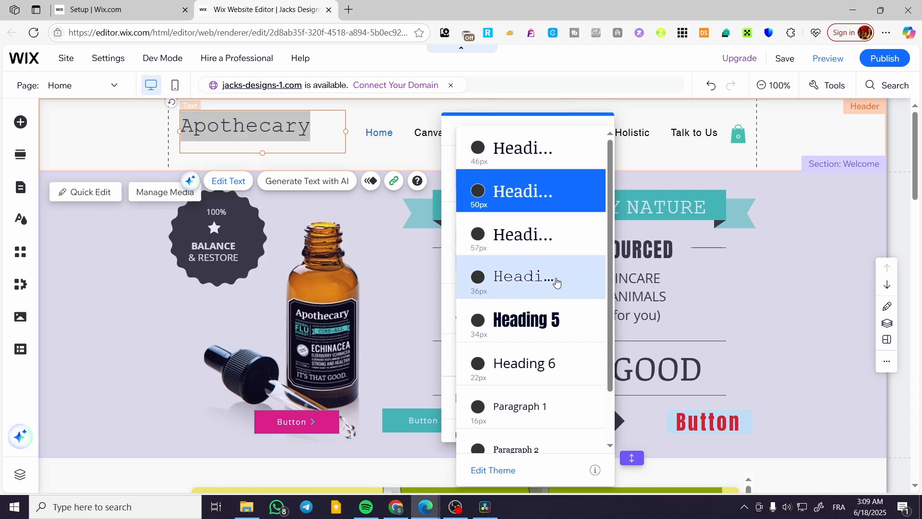
pyautogui.click(557, 150)
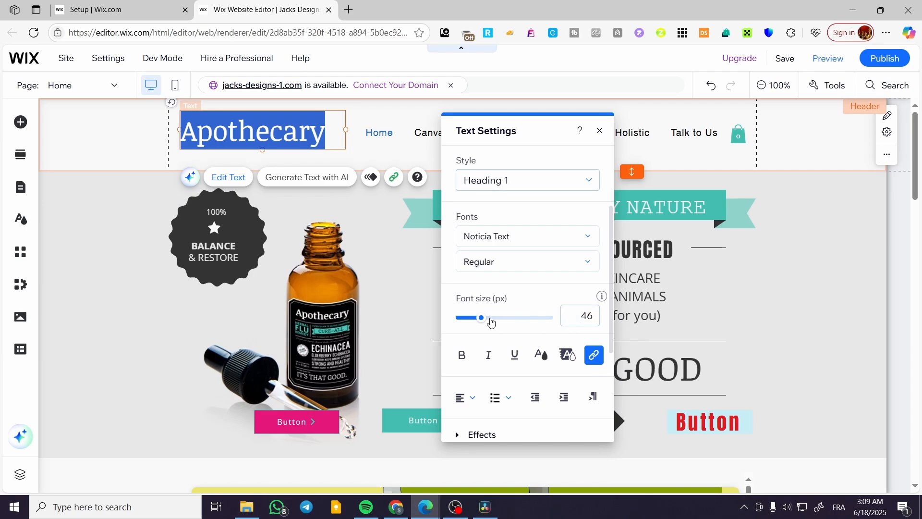
pyautogui.click(482, 321)
pyautogui.moveTo(483, 321); pyautogui.dragTo(474, 323)
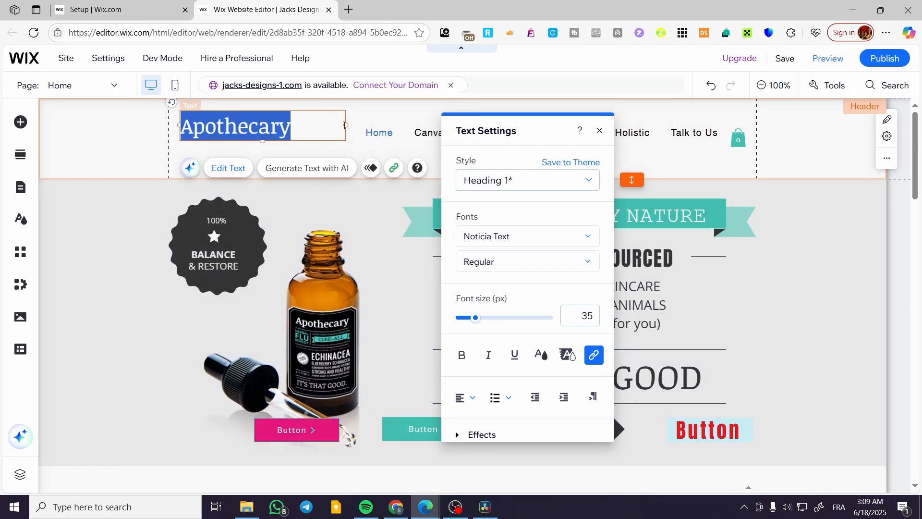
# Narrow the Apothecary title box to fit and make the title bold.
pyautogui.click(346, 125)
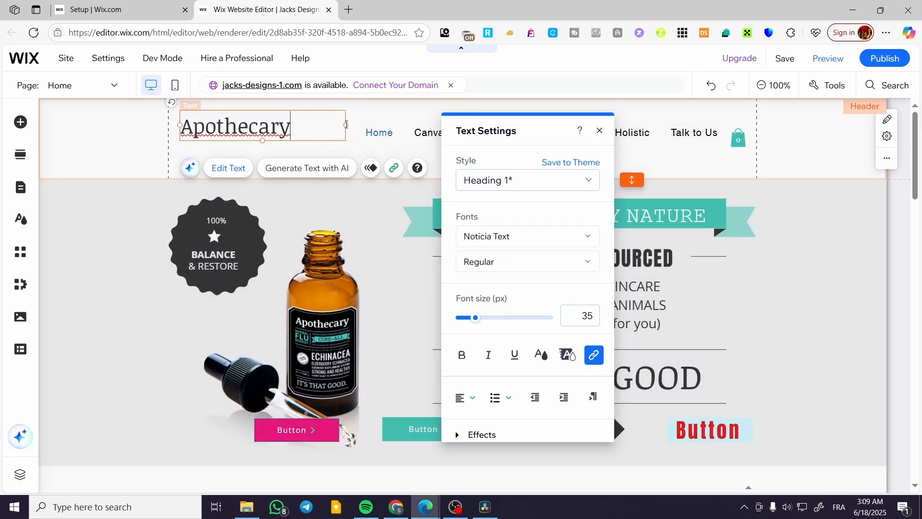
pyautogui.moveTo(347, 124); pyautogui.dragTo(301, 124)
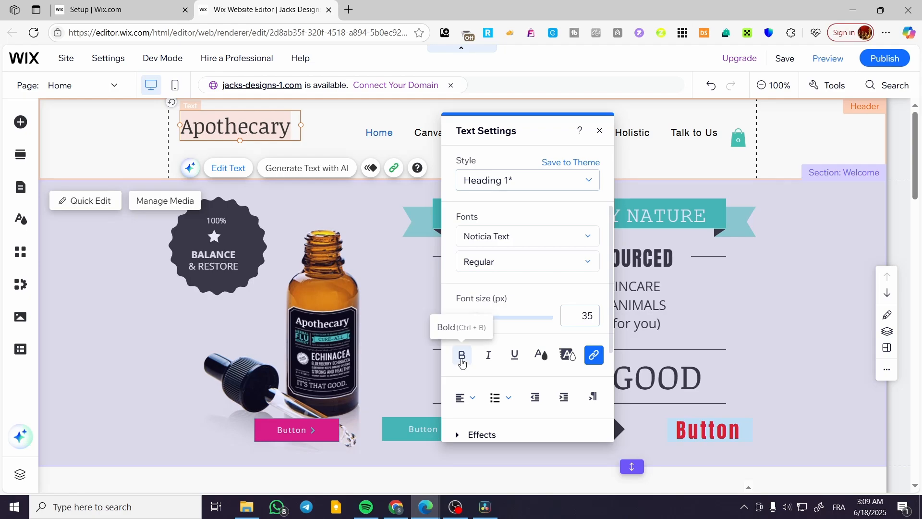
pyautogui.click(462, 358)
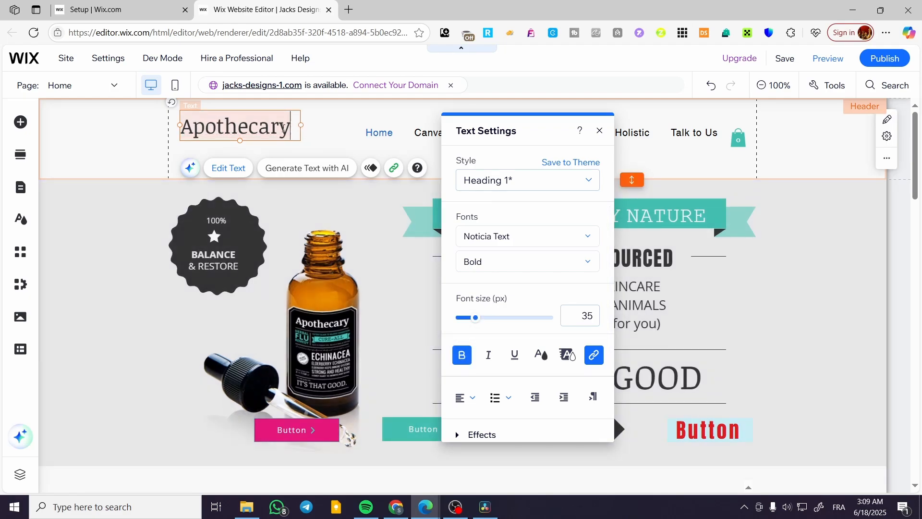
pyautogui.moveTo(291, 125); pyautogui.dragTo(179, 126)
pyautogui.click(465, 359)
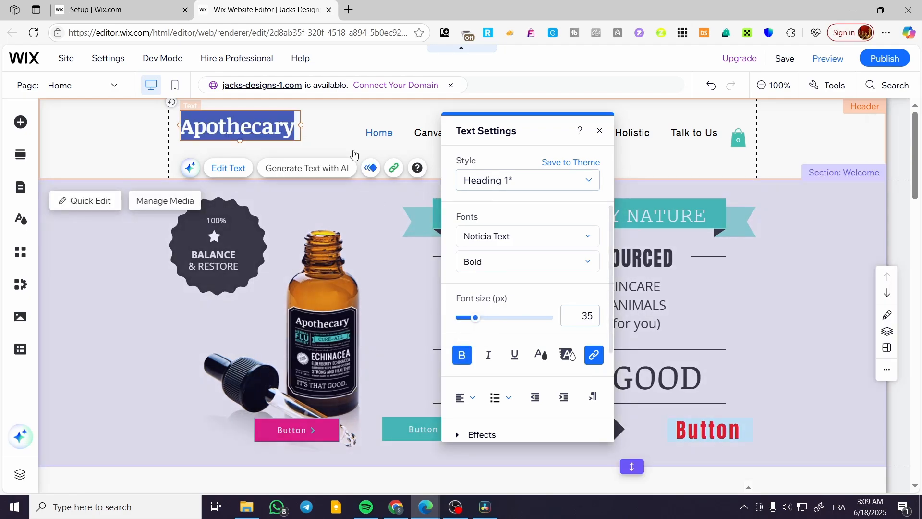
pyautogui.click(349, 125)
# Reposition the title, menu and cart icon so the cart sits right after Talk to Us.
pyautogui.moveTo(275, 125); pyautogui.dragTo(306, 132)
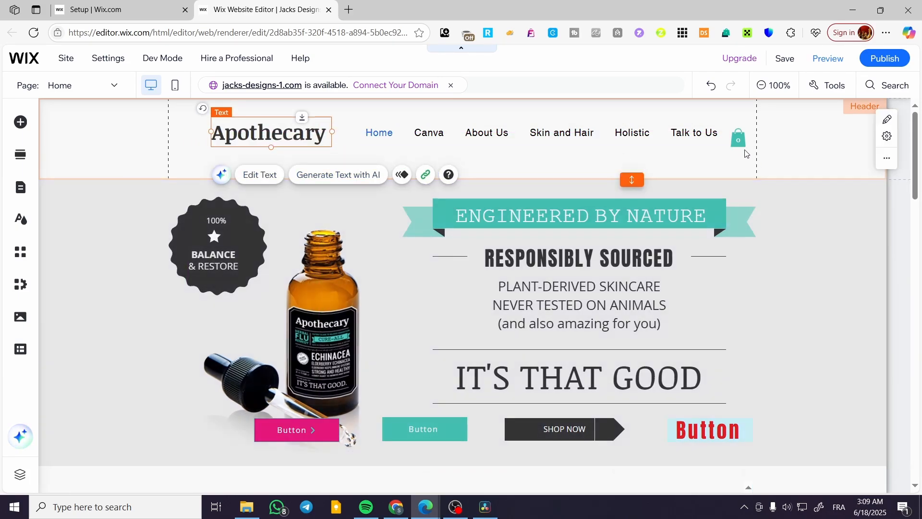
pyautogui.moveTo(744, 140); pyautogui.dragTo(740, 134)
pyautogui.moveTo(435, 130); pyautogui.dragTo(418, 128)
pyautogui.moveTo(735, 136); pyautogui.dragTo(728, 136)
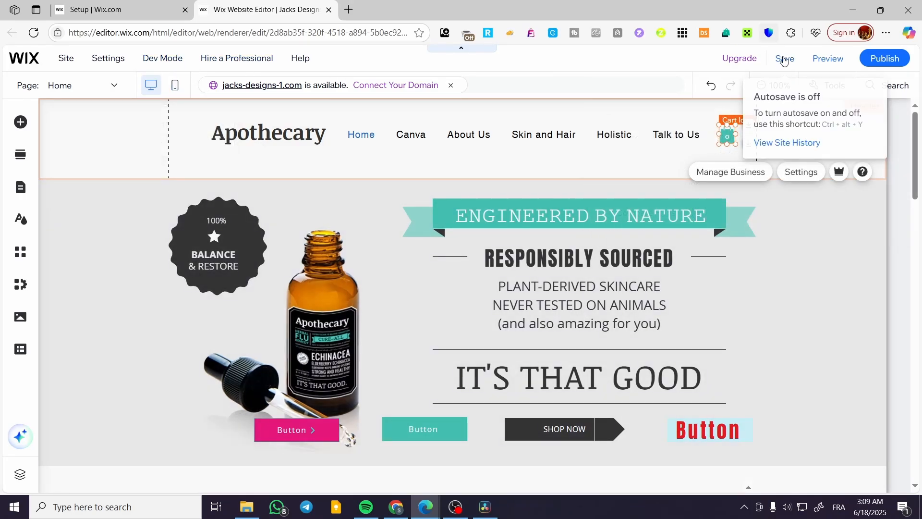
# Save the site and preview the mobile layout before returning to desktop.
pyautogui.click(783, 60)
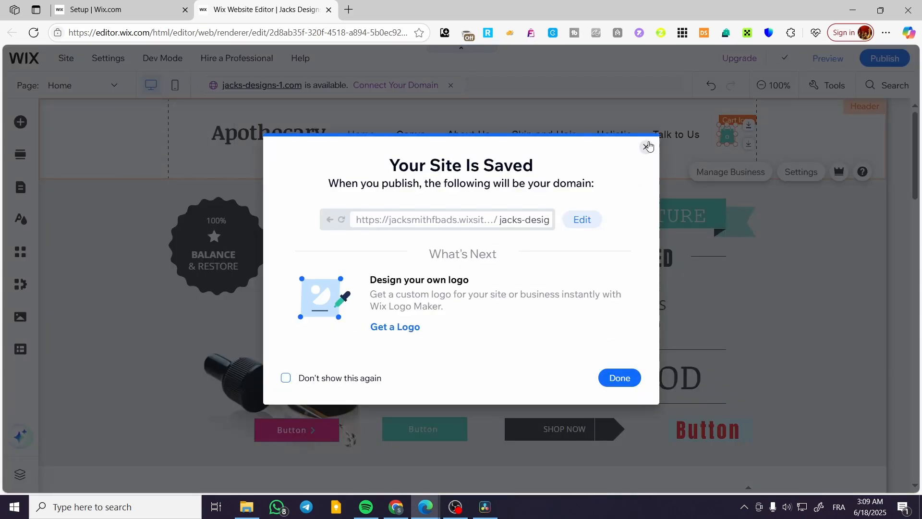
pyautogui.click(647, 147)
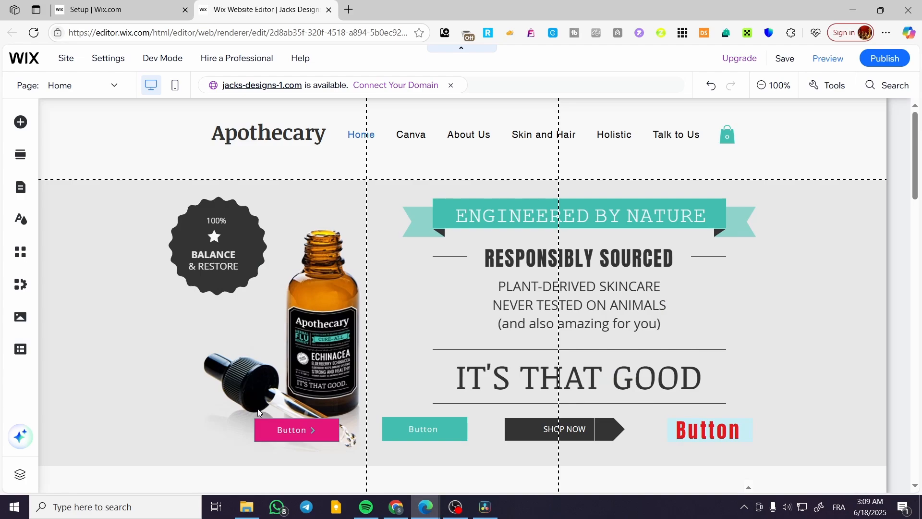
pyautogui.click(175, 86)
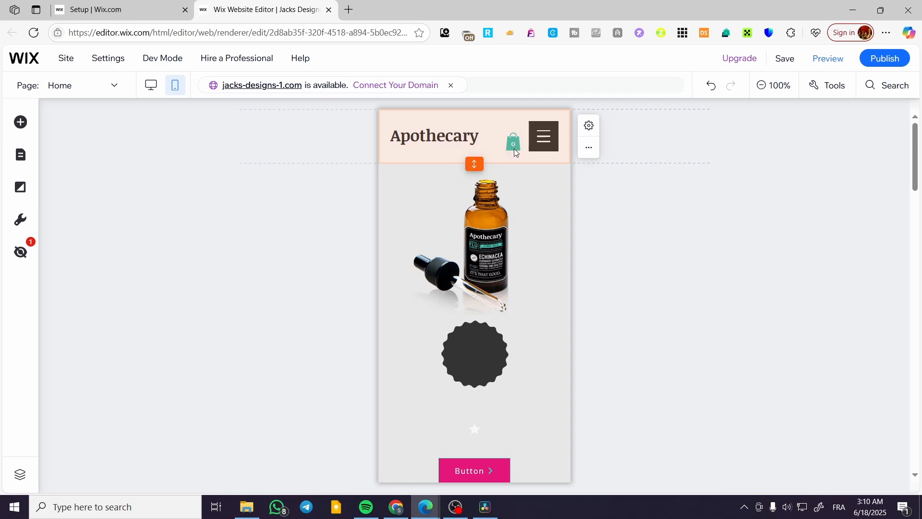
pyautogui.click(151, 86)
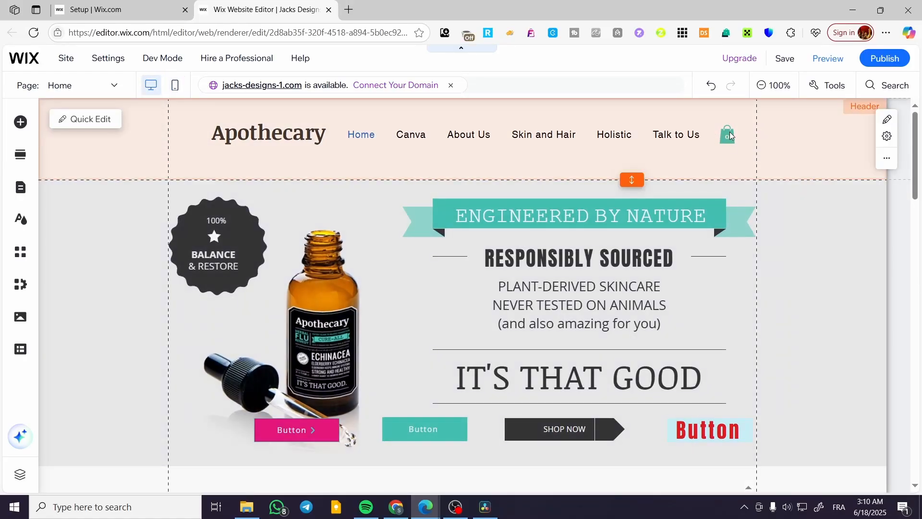
# Fine-tune the cart icon position in the desktop and mobile headers.
pyautogui.moveTo(730, 136); pyautogui.dragTo(729, 135)
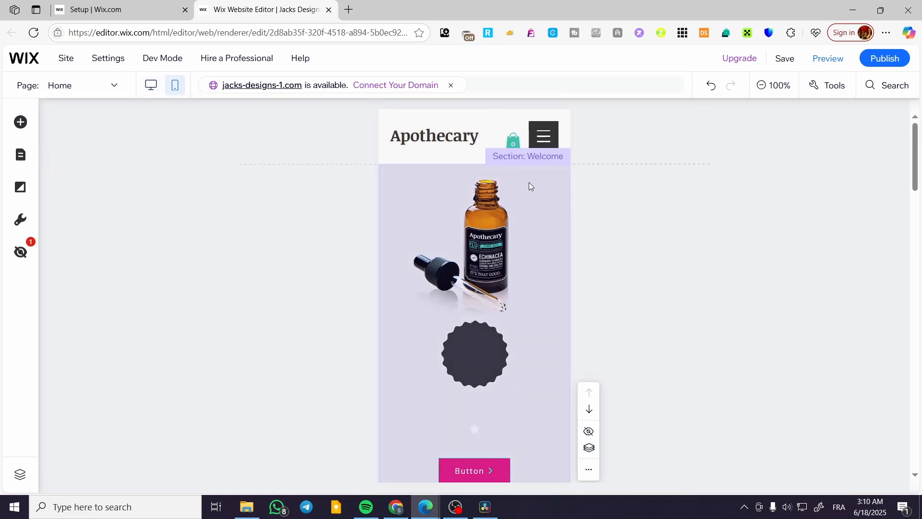
pyautogui.moveTo(512, 141); pyautogui.dragTo(512, 139)
pyautogui.click(629, 213)
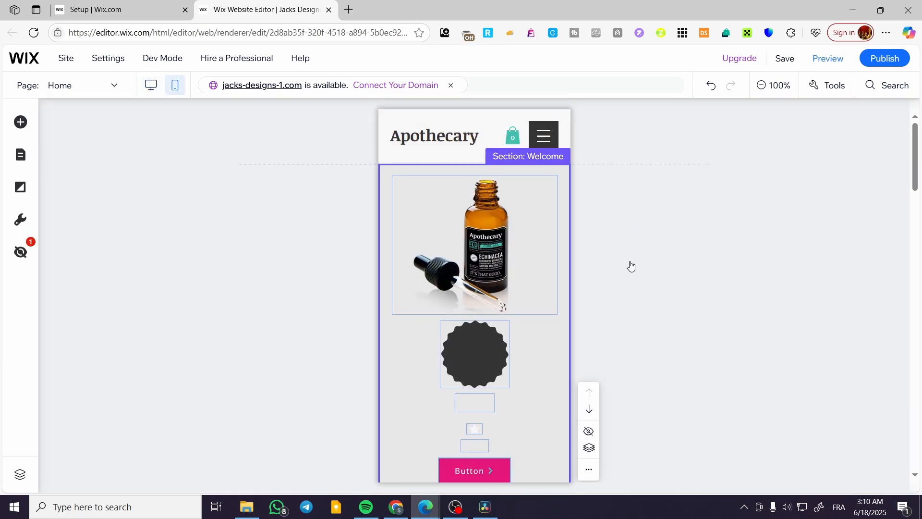
pyautogui.click(150, 89)
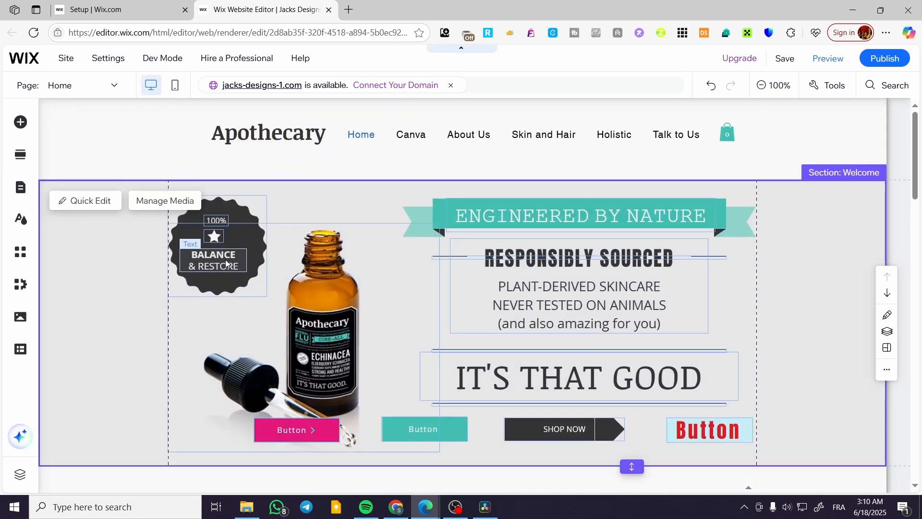
# Nudge the BALANCE & RESTORE badge text lower and the star slightly right.
pyautogui.click(218, 254)
pyautogui.moveTo(219, 255); pyautogui.dragTo(219, 259)
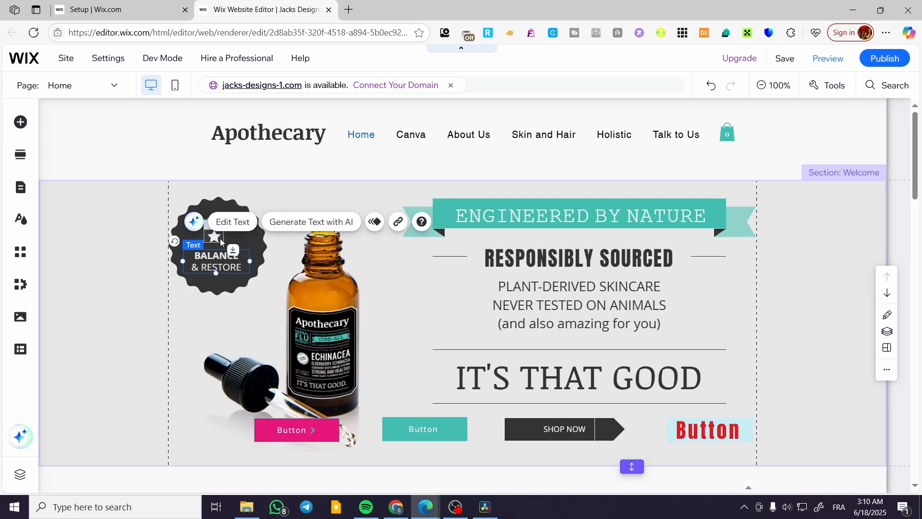
pyautogui.click(218, 241)
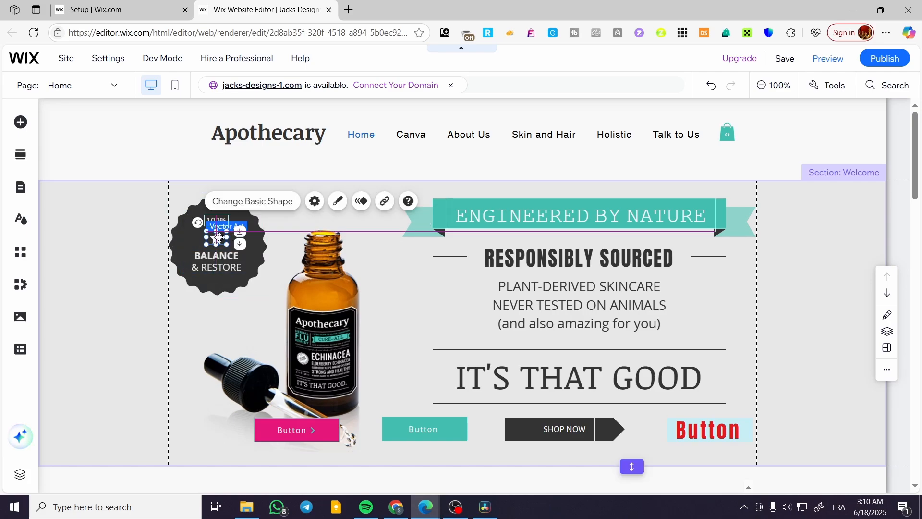
pyautogui.moveTo(216, 222); pyautogui.dragTo(218, 222)
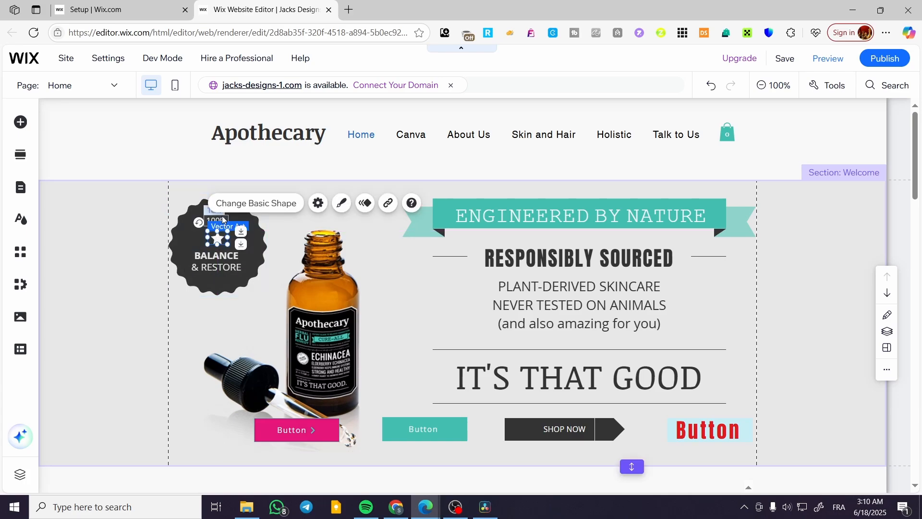
# Group the badge's 100% text, star and shape, then move it beside Responsibly Sourced.
pyautogui.click(221, 221)
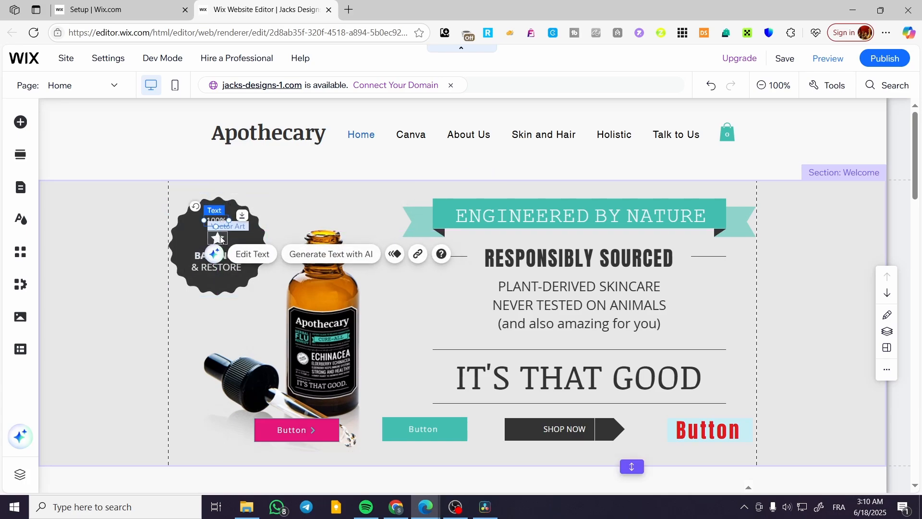
pyautogui.keyDown('shift'); pyautogui.click(219, 238); pyautogui.keyUp('shift')
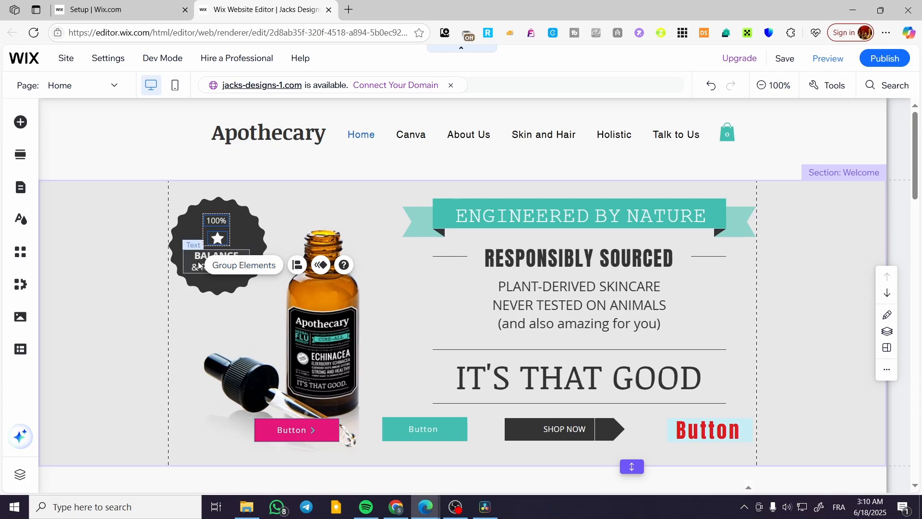
pyautogui.keyDown('shift'); pyautogui.click(258, 248); pyautogui.keyUp('shift')
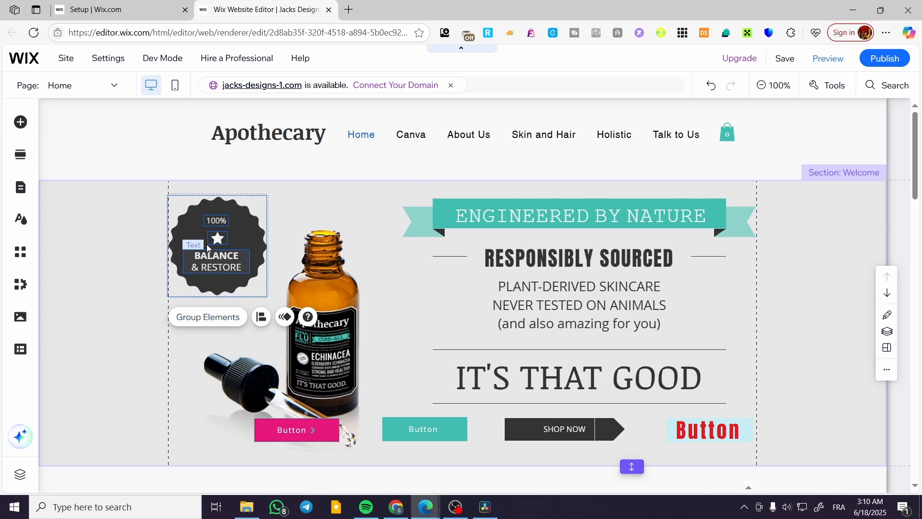
pyautogui.click(204, 335)
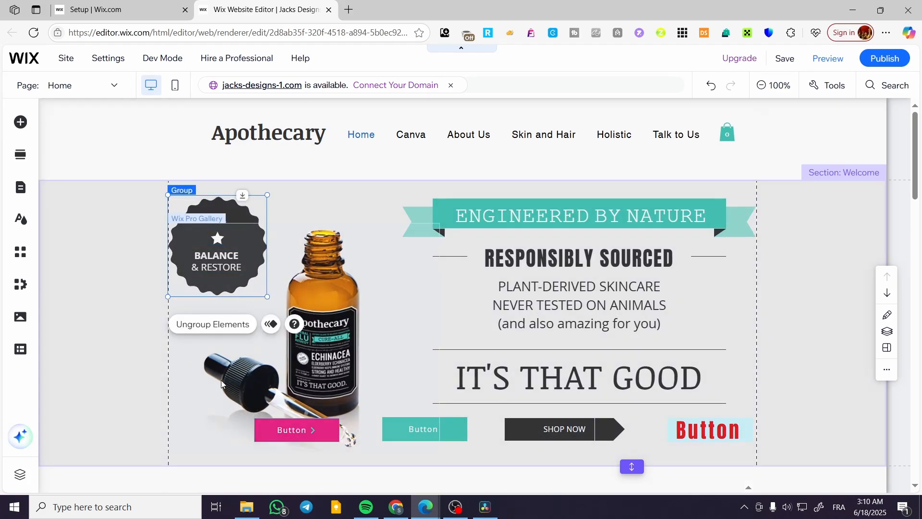
pyautogui.moveTo(240, 229); pyautogui.dragTo(437, 281)
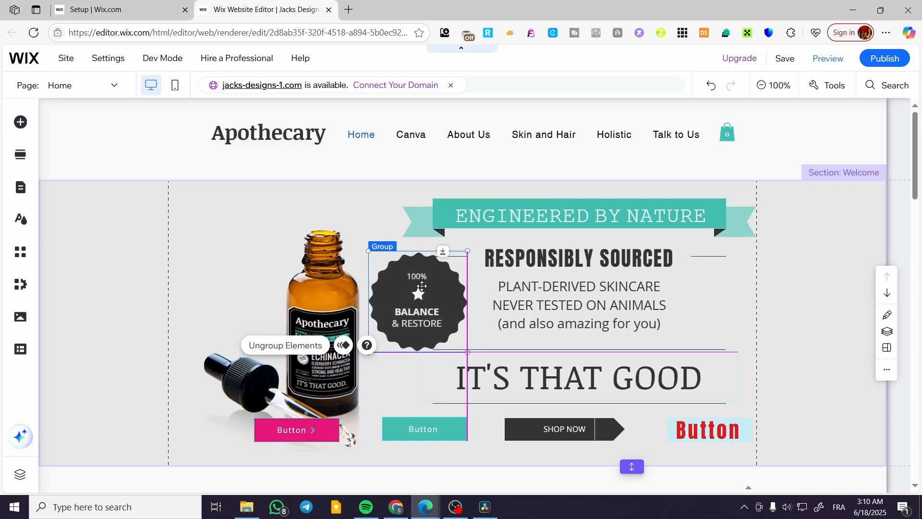
# Move the badge group back to the hero's top-left, save, and preview mobile layout.
pyautogui.moveTo(442, 320); pyautogui.dragTo(250, 254)
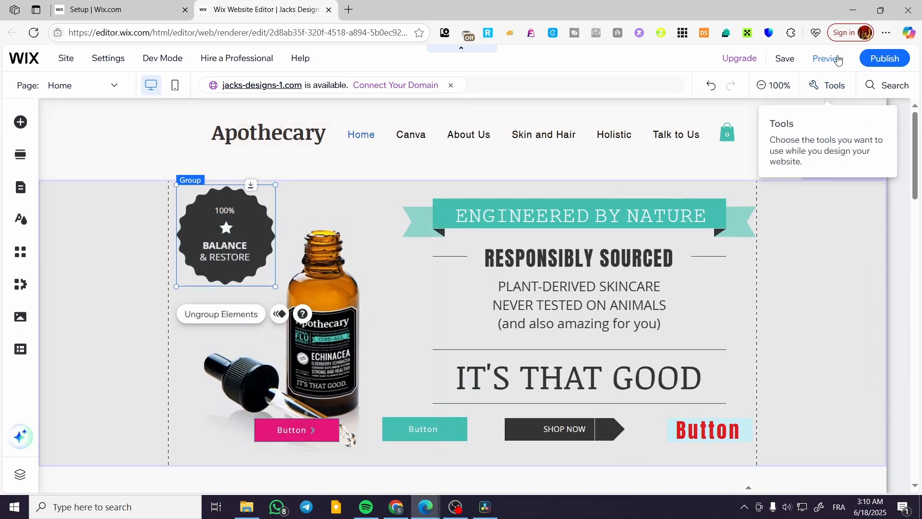
pyautogui.click(786, 65)
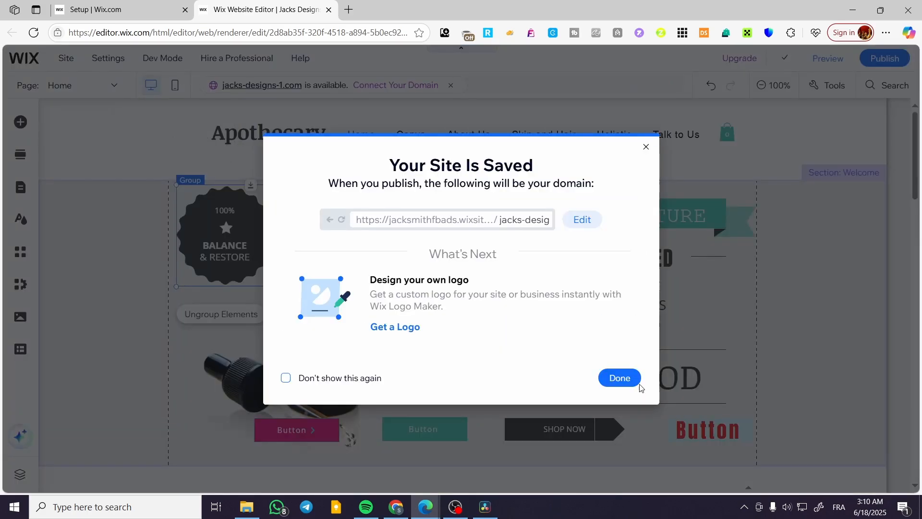
pyautogui.click(637, 383)
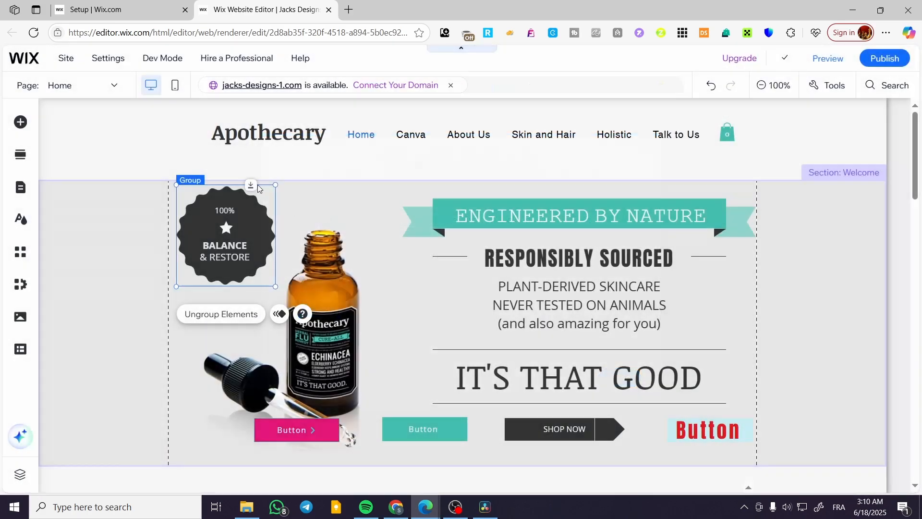
pyautogui.click(193, 295)
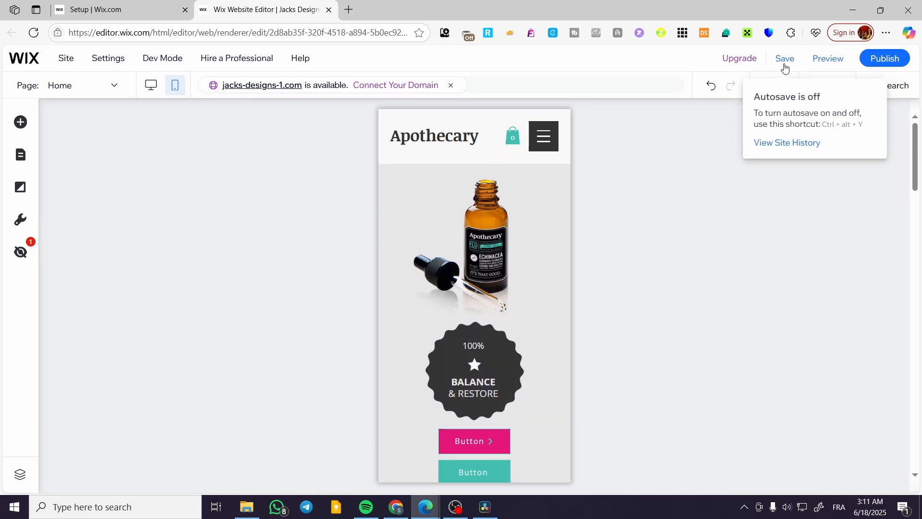
pyautogui.click(150, 87)
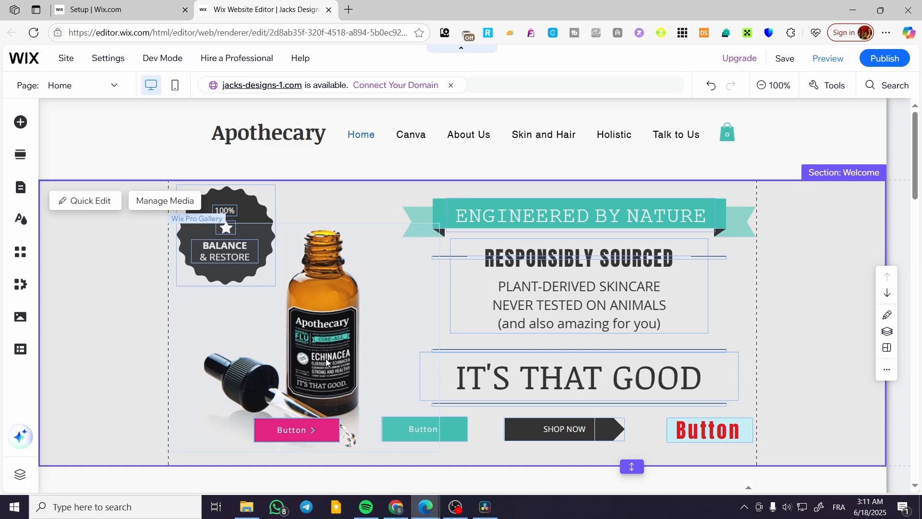
# Shrink the product image and move it right and down.
pyautogui.click(370, 379)
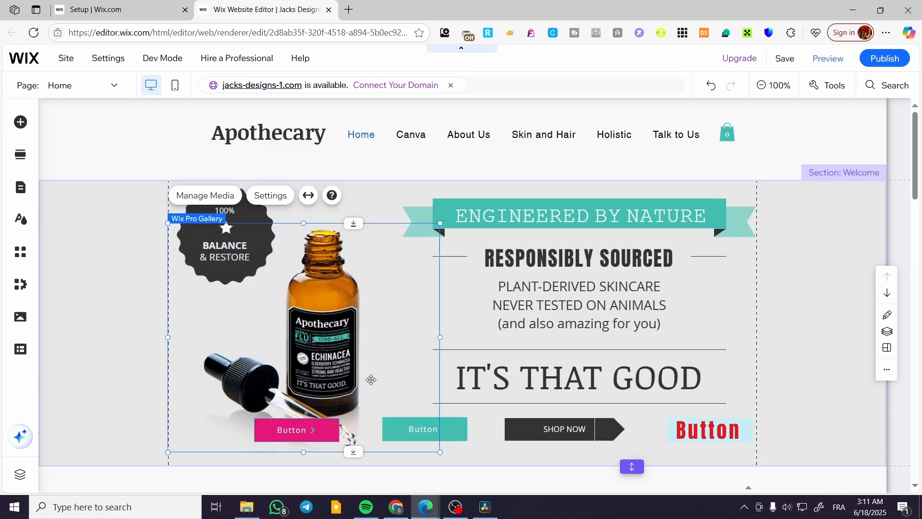
pyautogui.moveTo(440, 452); pyautogui.dragTo(382, 408)
pyautogui.moveTo(273, 358); pyautogui.dragTo(313, 375)
# Delete the pink, teal, SHOP NOW and red buttons from the hero.
pyautogui.click(307, 431)
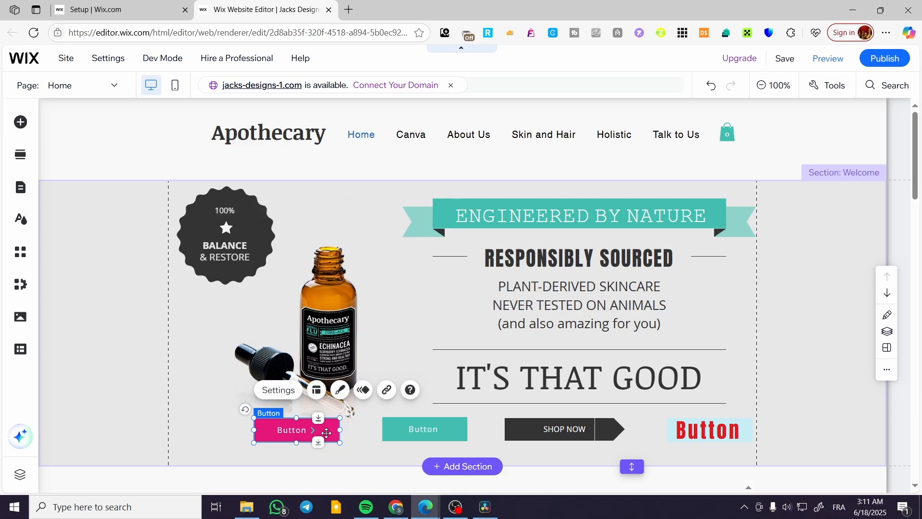
pyautogui.press('Delete')
pyautogui.click(419, 432)
pyautogui.press('Delete')
pyautogui.click(564, 429)
pyautogui.press('Delete')
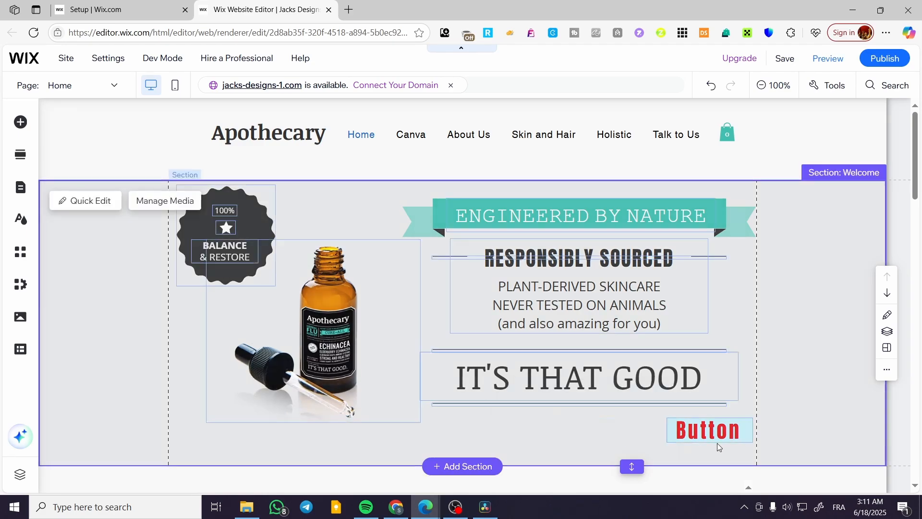
pyautogui.click(723, 429)
pyautogui.press('Delete')
# Move the product image further down-right so the badge overlaps its upper left.
pyautogui.moveTo(316, 326); pyautogui.dragTo(321, 342)
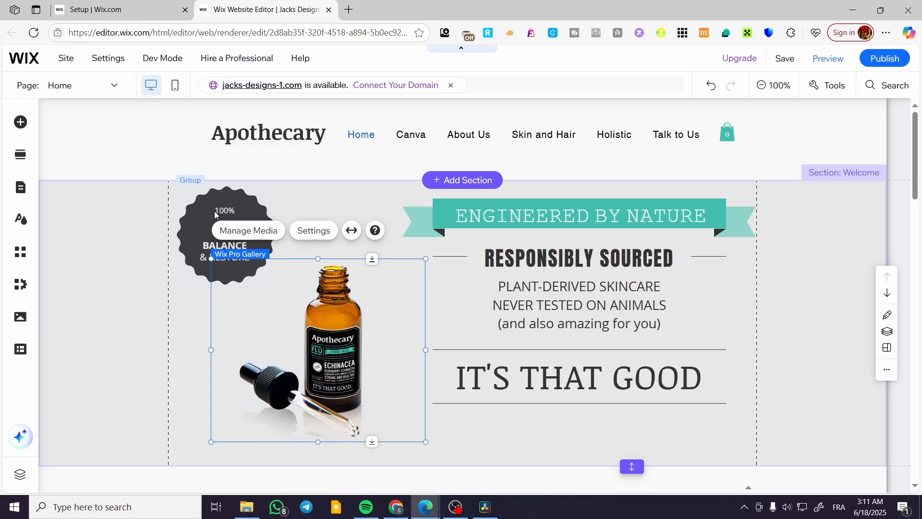
pyautogui.moveTo(214, 211); pyautogui.dragTo(235, 248)
pyautogui.click(205, 222)
# Narrow the ENGINEERED BY NATURE text box and nudge the Responsibly Sourced text.
pyautogui.click(612, 223)
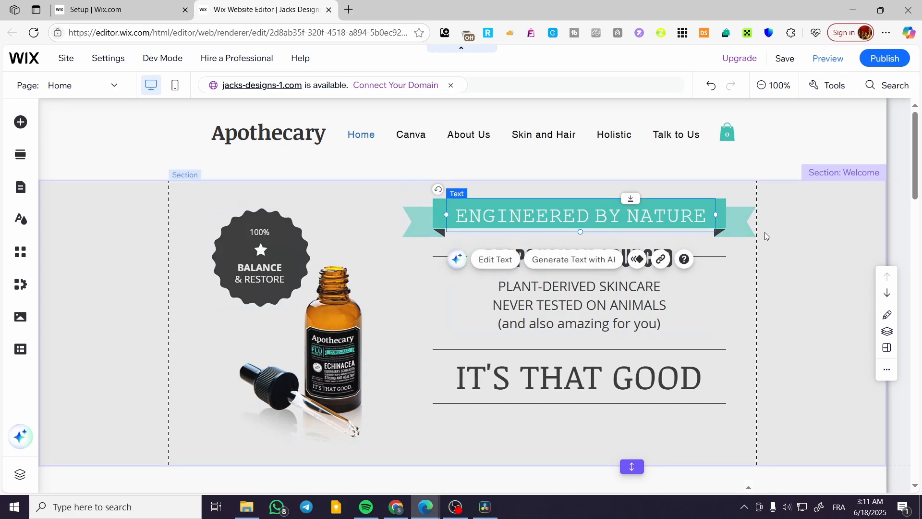
pyautogui.moveTo(716, 213)
pyautogui.mouseDown()
pyautogui.moveTo(699, 214)
pyautogui.moveTo(708, 213)
pyautogui.mouseUp()
pyautogui.click(431, 224)
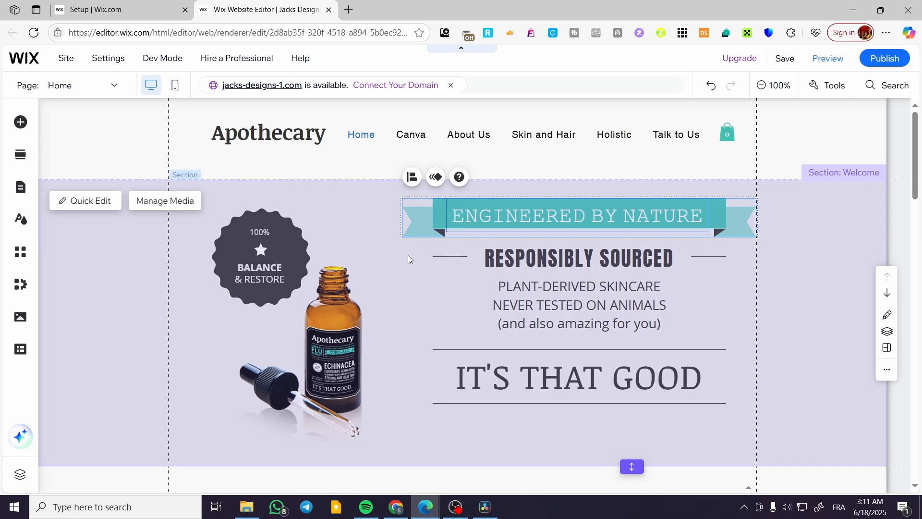
pyautogui.click(409, 257)
pyautogui.click(422, 219)
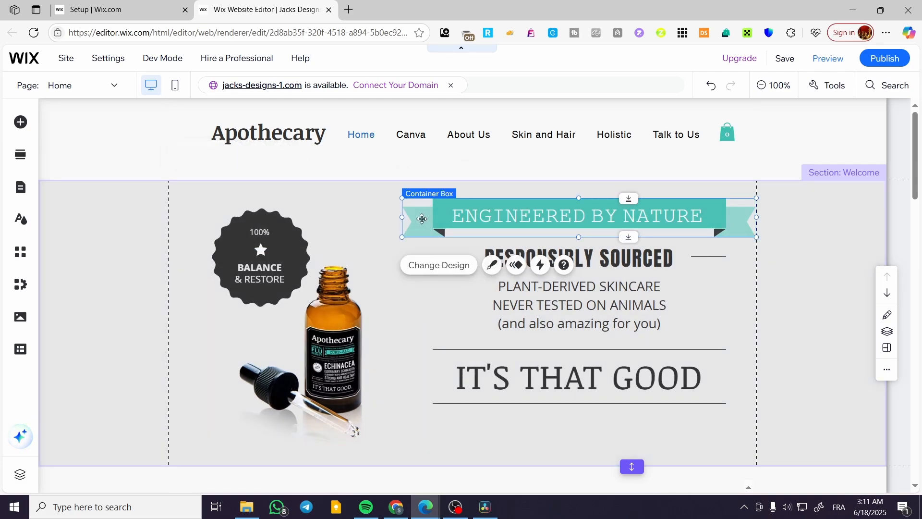
pyautogui.click(479, 215)
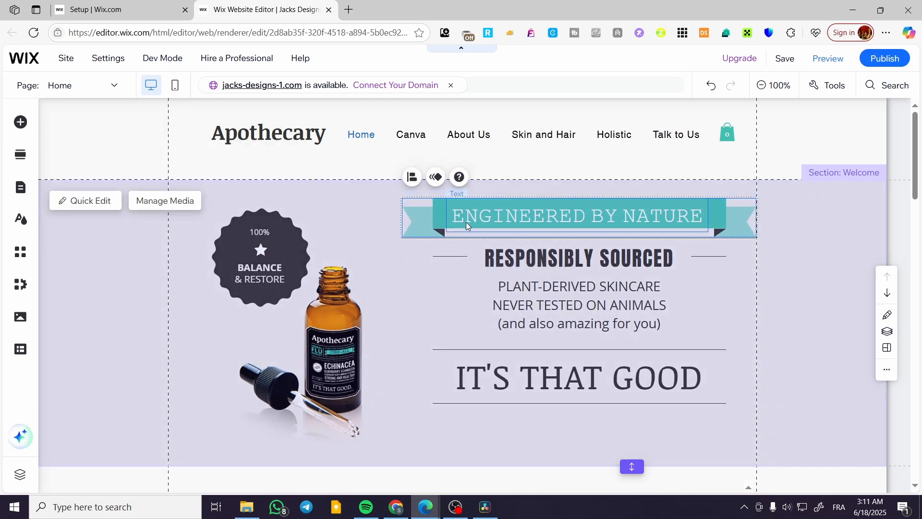
pyautogui.click(520, 314)
pyautogui.moveTo(554, 310); pyautogui.dragTo(555, 311)
# Group Responsibly Sourced and IT'S THAT GOOD with both divider lines and move them lower.
pyautogui.click(438, 261)
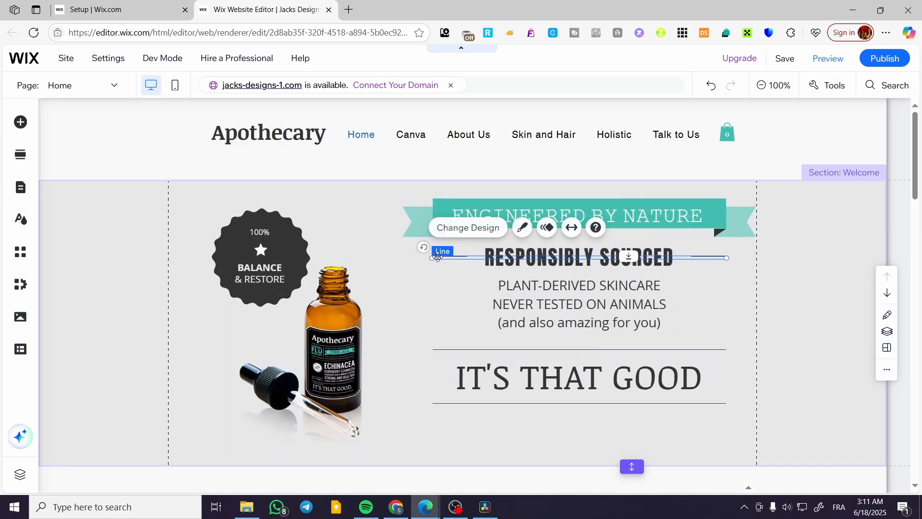
pyautogui.keyDown('shift'); pyautogui.click(552, 294); pyautogui.keyUp('shift')
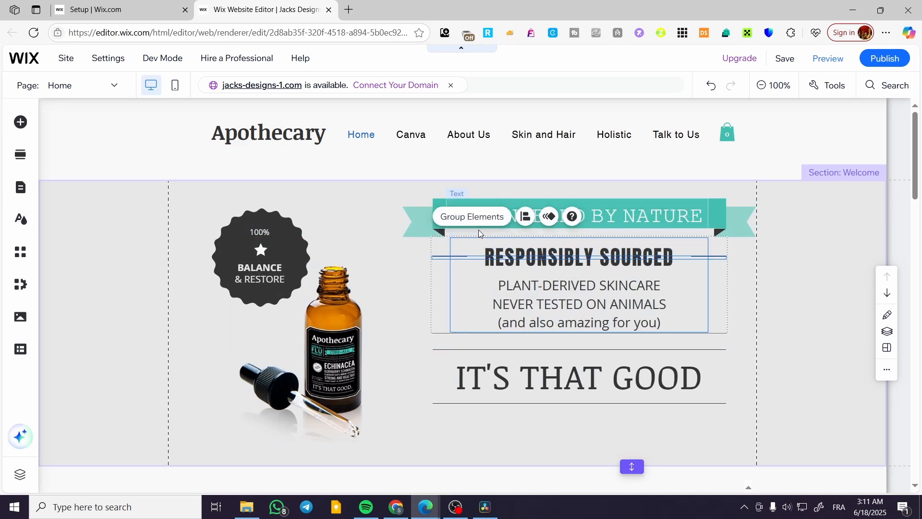
pyautogui.keyDown('shift'); pyautogui.click(555, 372); pyautogui.keyUp('shift')
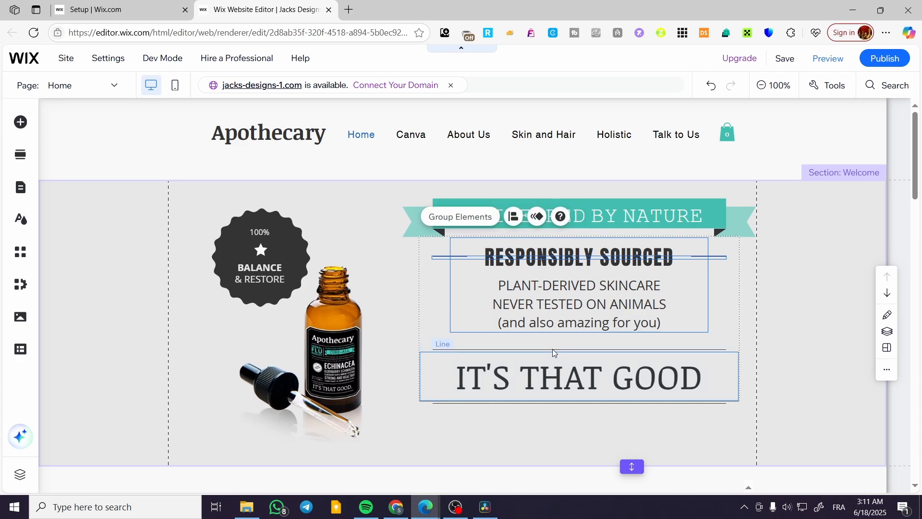
pyautogui.keyDown('shift'); pyautogui.click(554, 404); pyautogui.keyUp('shift')
pyautogui.click(473, 216)
pyautogui.moveTo(548, 274); pyautogui.dragTo(557, 314)
# Move the Engineered by Nature ribbon and its text lower in the hero.
pyautogui.moveTo(626, 217); pyautogui.dragTo(632, 201)
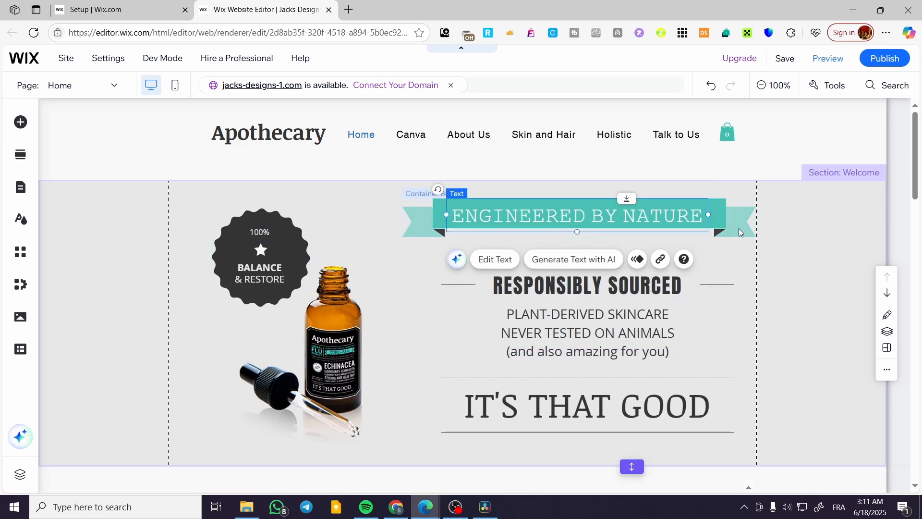
pyautogui.click(734, 228)
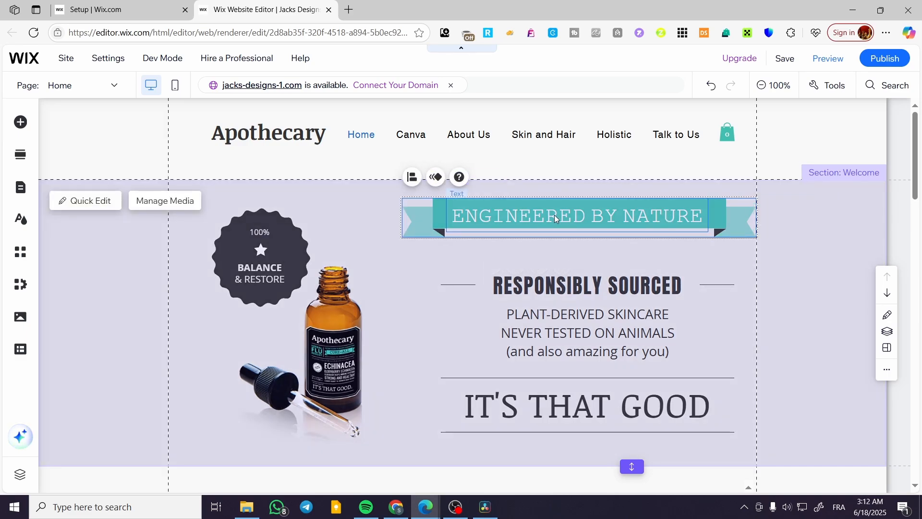
pyautogui.moveTo(554, 215); pyautogui.dragTo(561, 233)
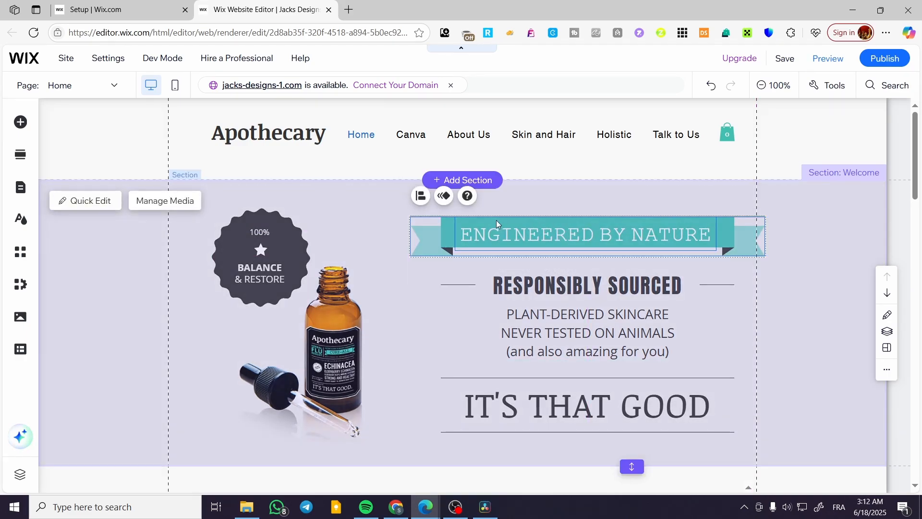
pyautogui.click(422, 318)
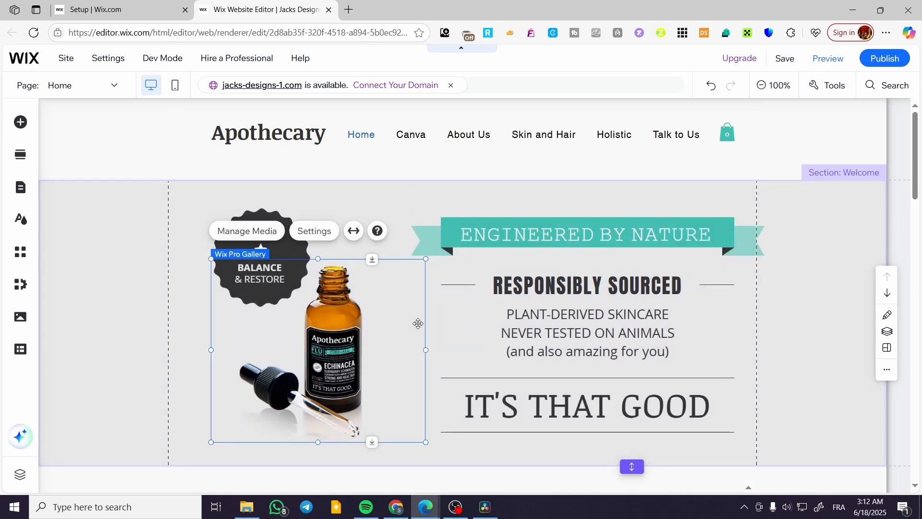
# Save the site, dismiss the saved confirmation, and switch to the mobile layout.
pyautogui.click(784, 58)
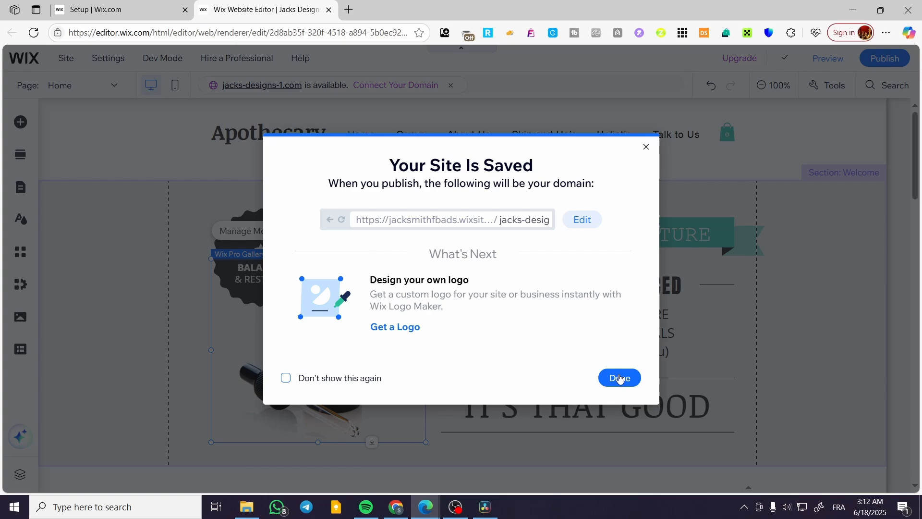
pyautogui.click(619, 379)
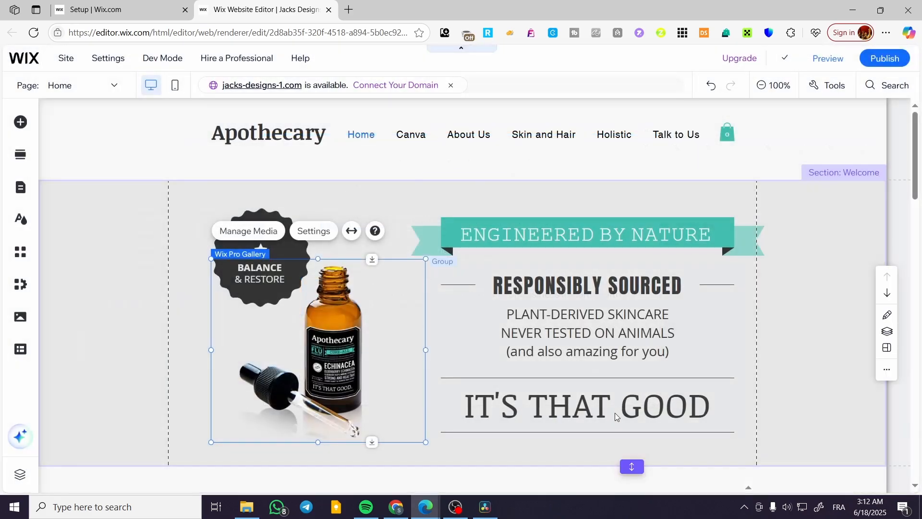
pyautogui.click(696, 418)
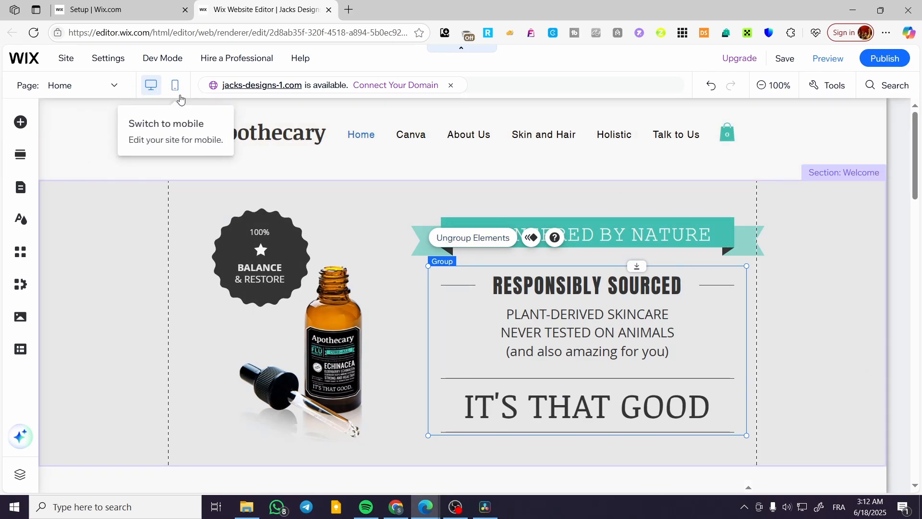
pyautogui.click(686, 445)
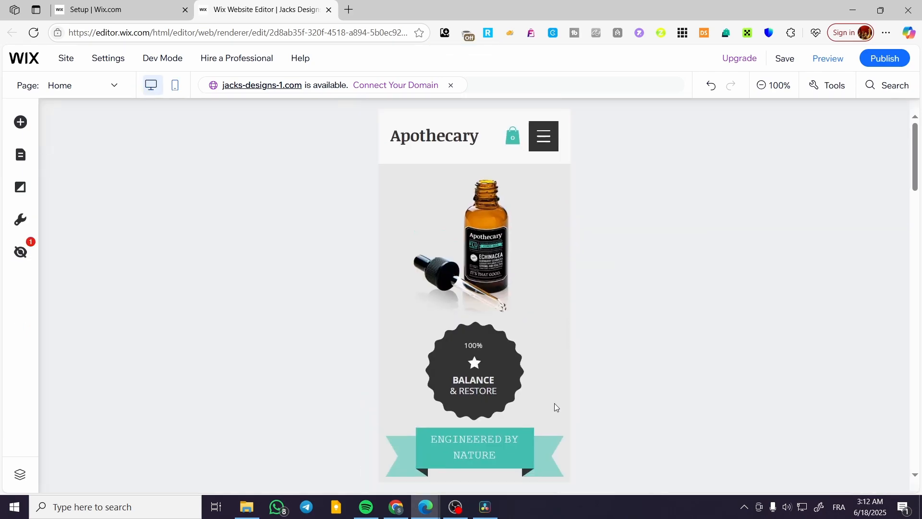
pyautogui.scroll(-3, 527, 342)
pyautogui.scroll(-3, 526, 342)
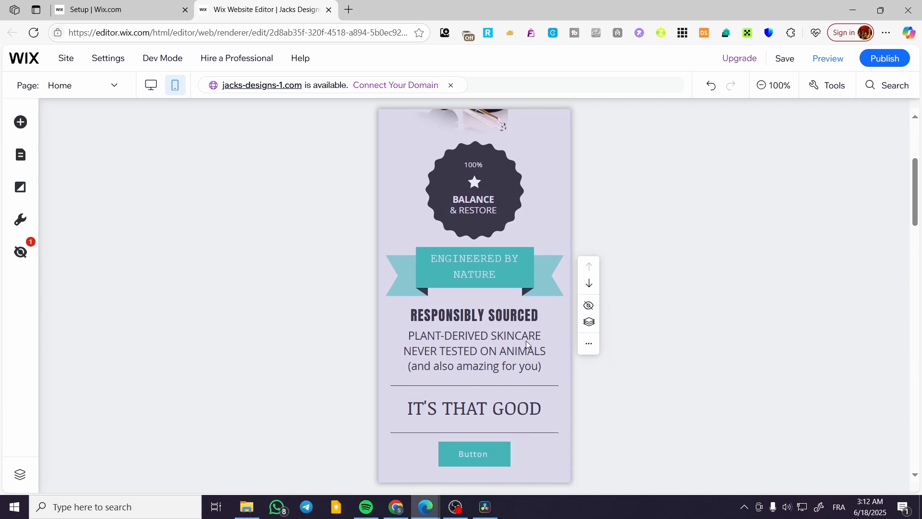
pyautogui.scroll(7, 518, 350)
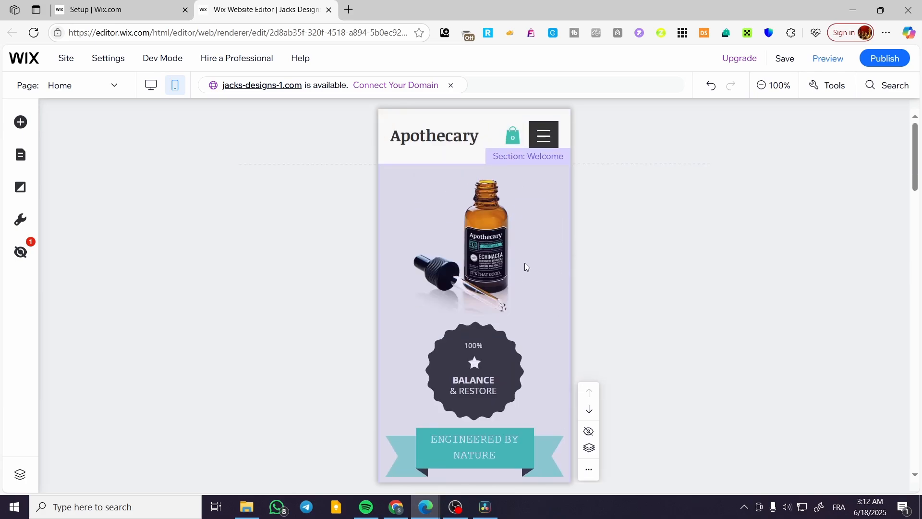
pyautogui.scroll(-2, 537, 348)
pyautogui.scroll(2, 467, 371)
pyautogui.scroll(-4, 485, 441)
pyautogui.scroll(-8, 490, 322)
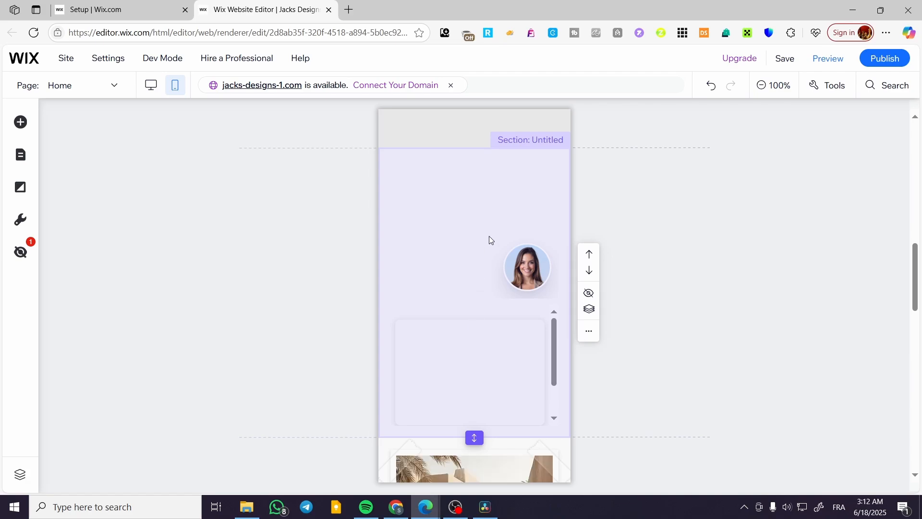
pyautogui.scroll(-7, 489, 235)
pyautogui.scroll(-10, 486, 355)
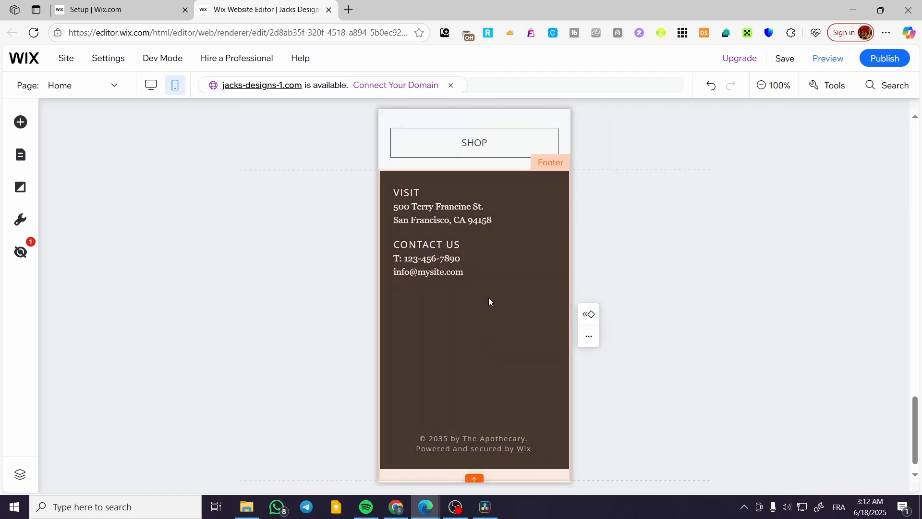
# Shorten the dark footer background and move the copyright line up into it.
pyautogui.click(521, 387)
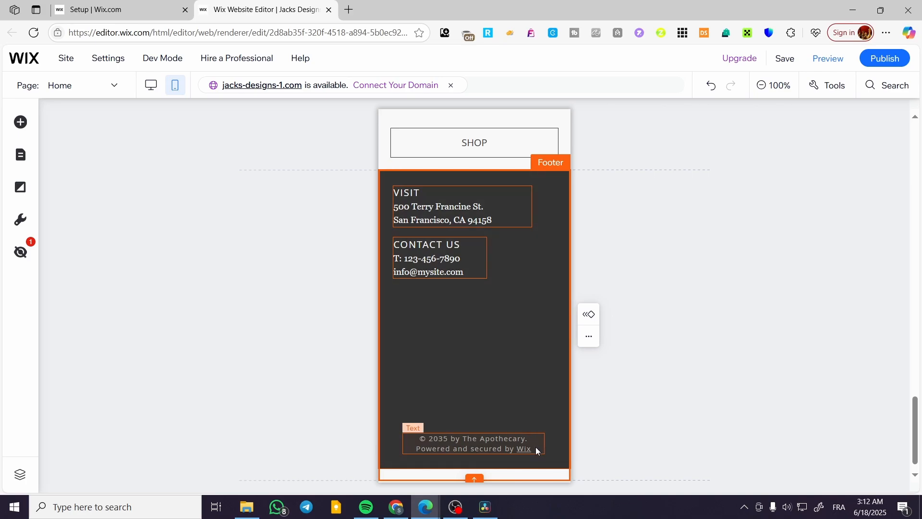
pyautogui.scroll(-1, 534, 445)
pyautogui.moveTo(473, 456); pyautogui.dragTo(479, 349)
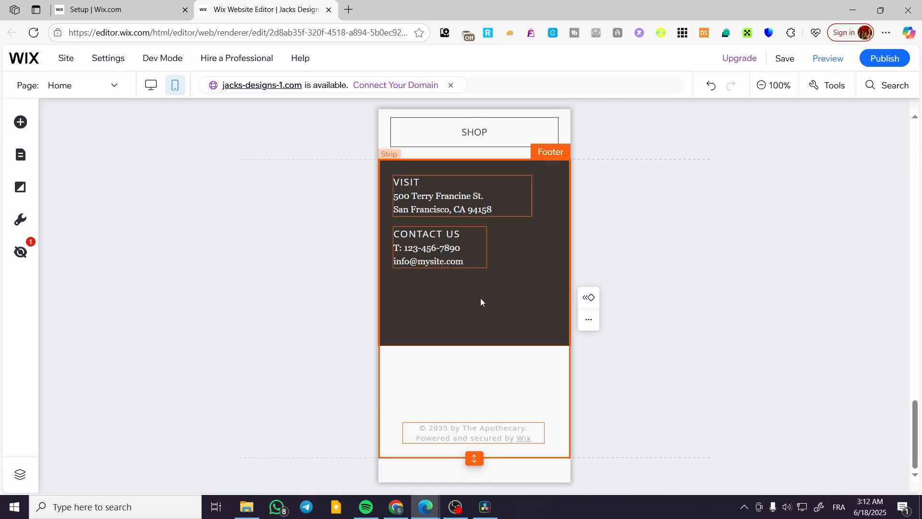
pyautogui.moveTo(496, 434); pyautogui.dragTo(508, 312)
pyautogui.click(496, 422)
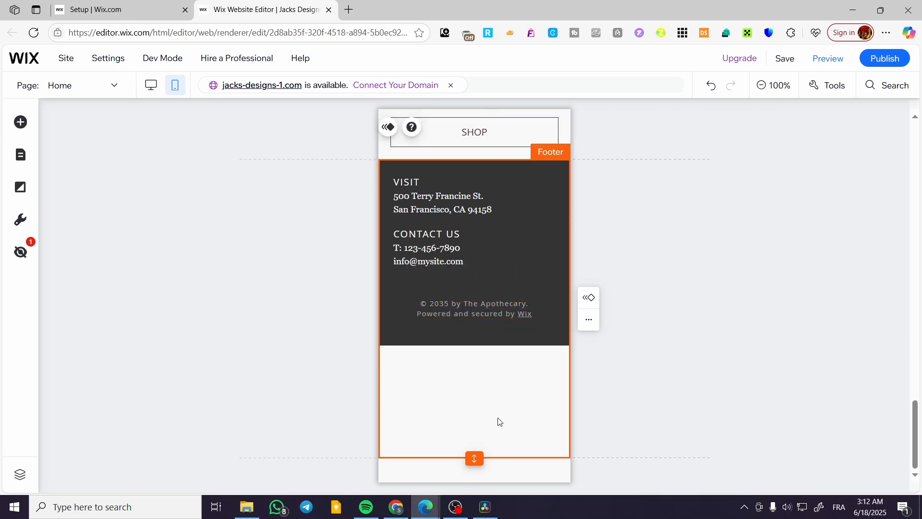
pyautogui.moveTo(508, 266); pyautogui.dragTo(507, 375)
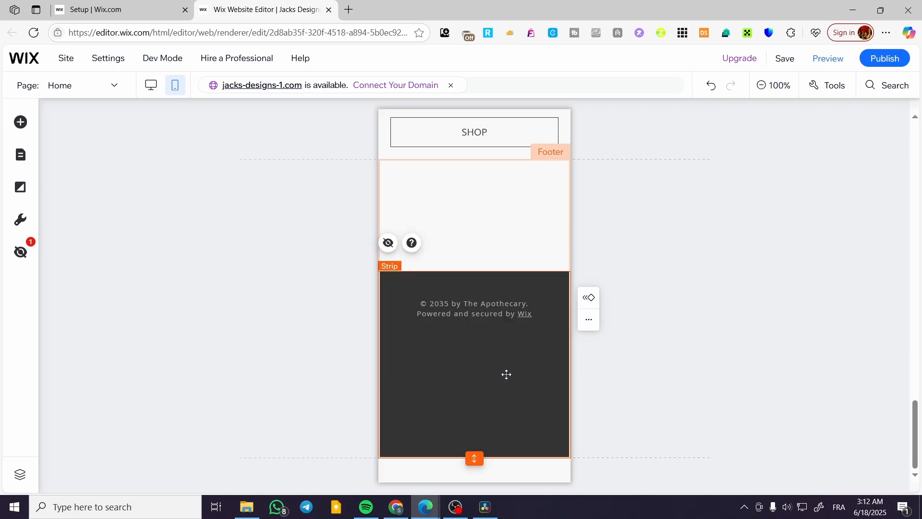
pyautogui.moveTo(500, 272); pyautogui.dragTo(495, 319)
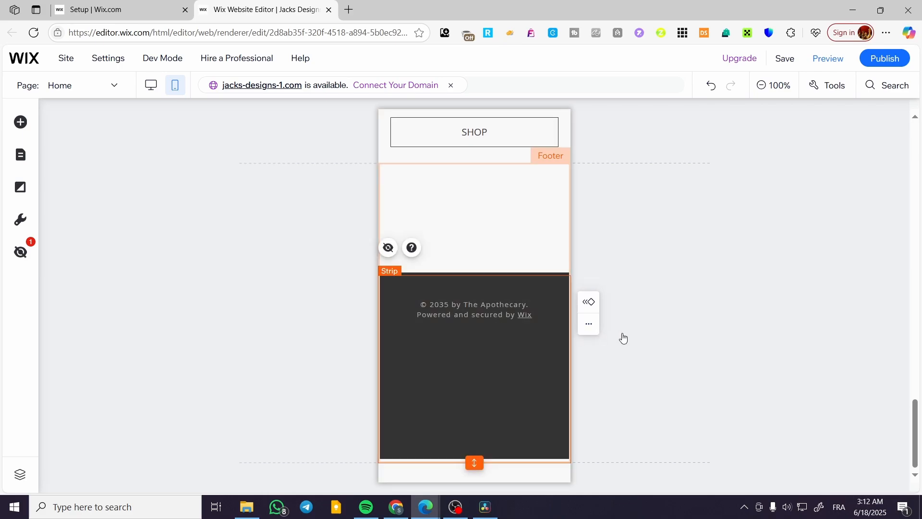
pyautogui.hotkey('ctrl', 'z')
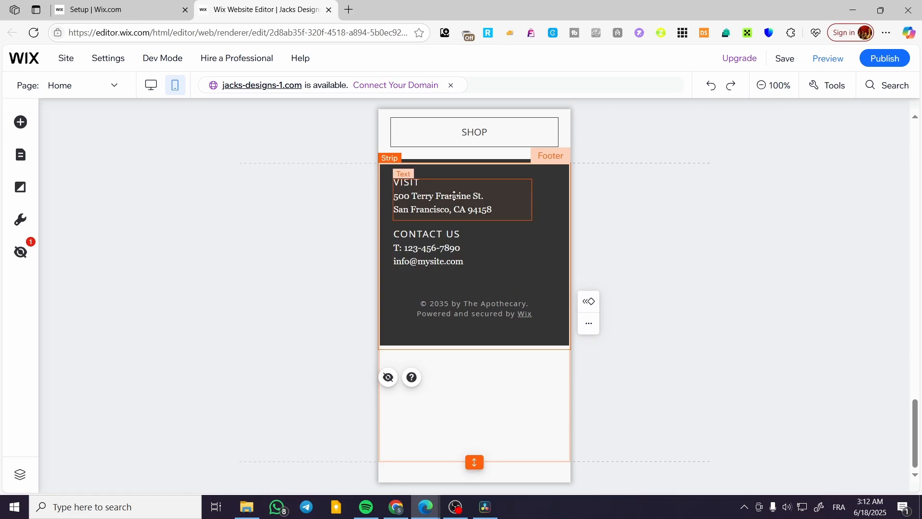
# Select the Visit, Contact Us and copyright texts and make the section above taller.
pyautogui.click(423, 182)
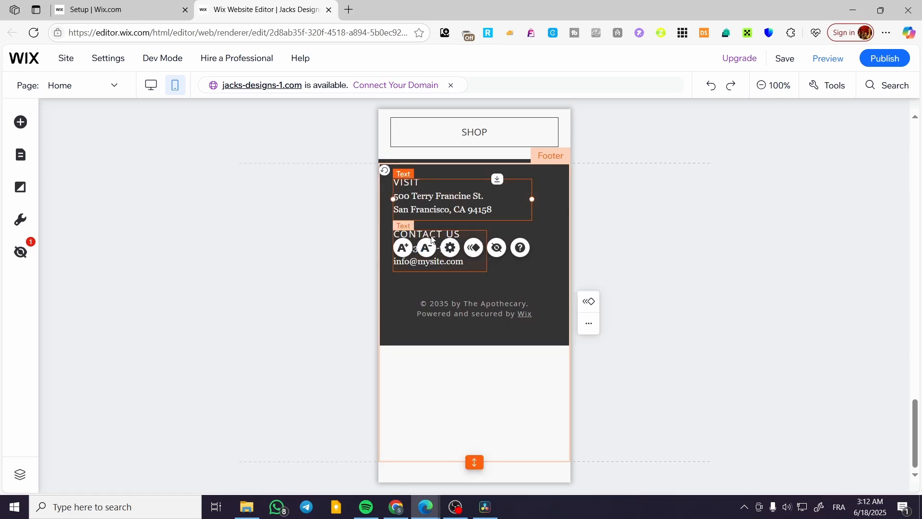
pyautogui.keyDown('shift'); pyautogui.click(431, 237); pyautogui.keyUp('shift')
pyautogui.keyDown('shift'); pyautogui.click(480, 312); pyautogui.keyUp('shift')
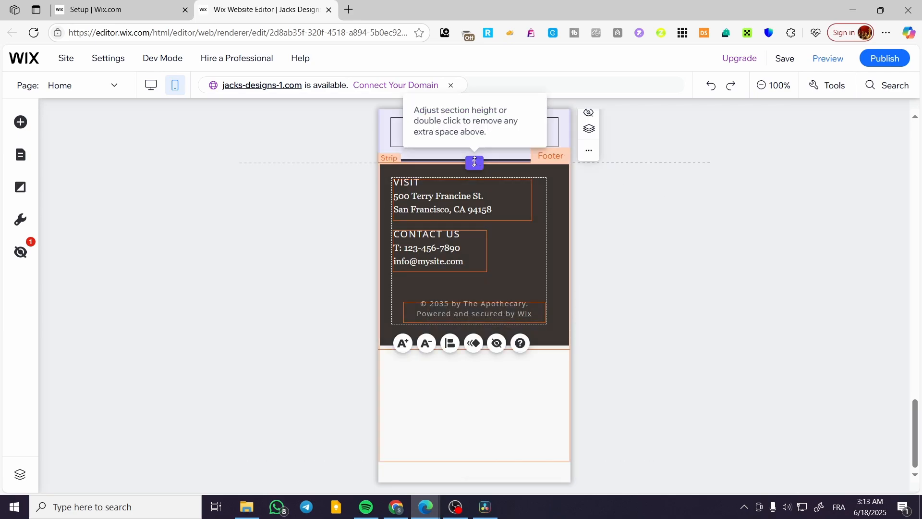
pyautogui.moveTo(474, 162); pyautogui.dragTo(481, 294)
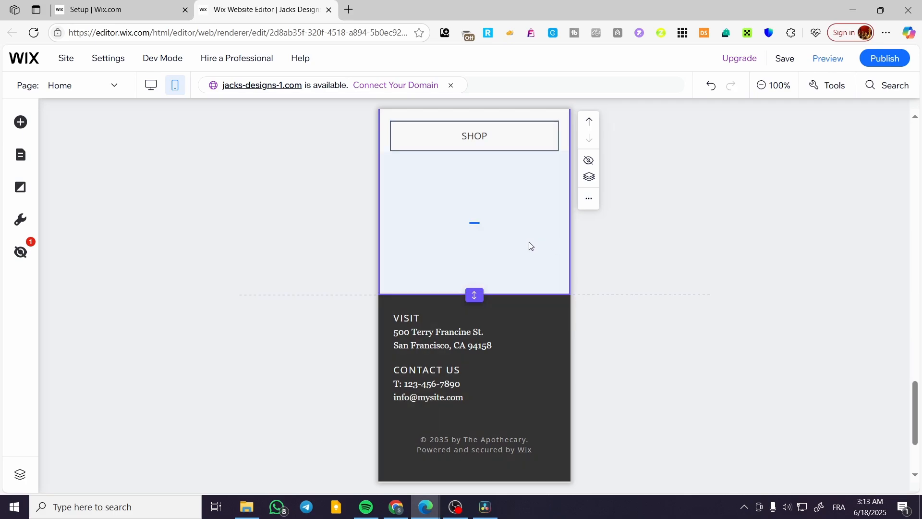
# Deselect the product overview text, then save the site and dismiss the saved confirmation.
pyautogui.scroll(4, 574, 312)
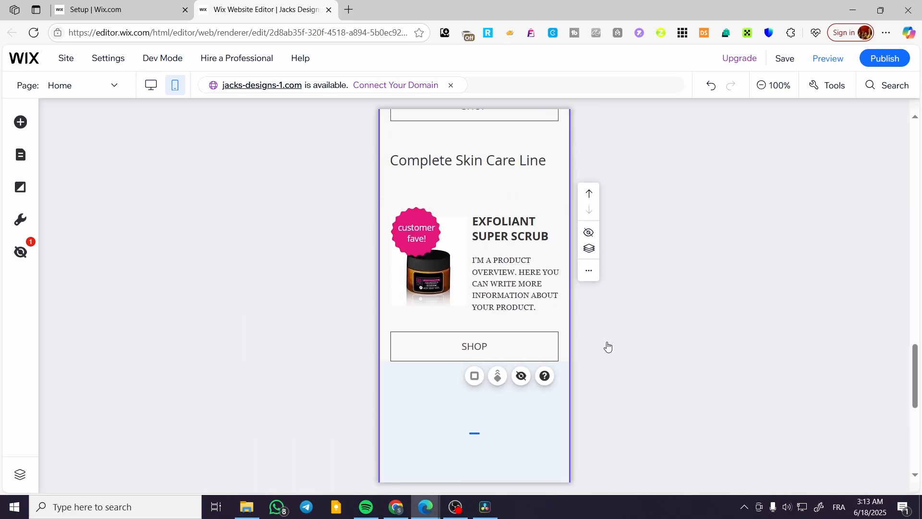
pyautogui.scroll(2, 608, 347)
pyautogui.click(496, 384)
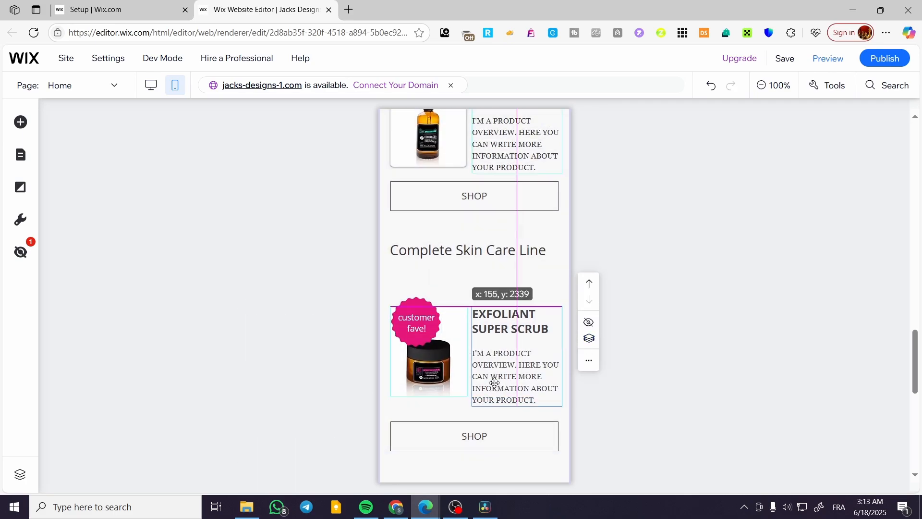
pyautogui.scroll(-6, 661, 391)
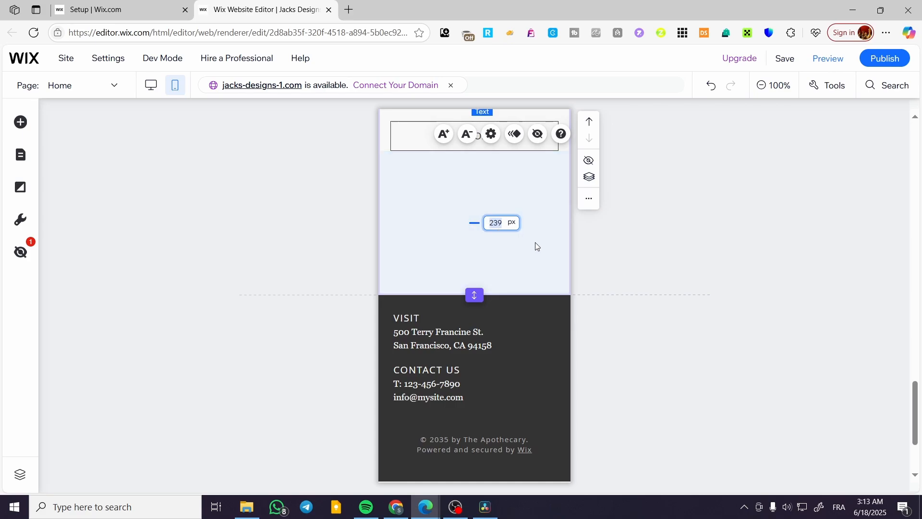
pyautogui.click(665, 259)
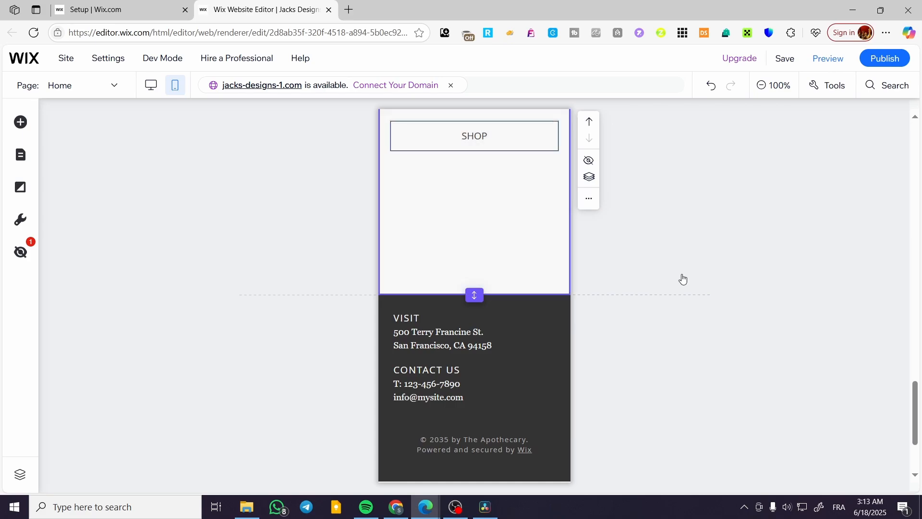
pyautogui.click(785, 60)
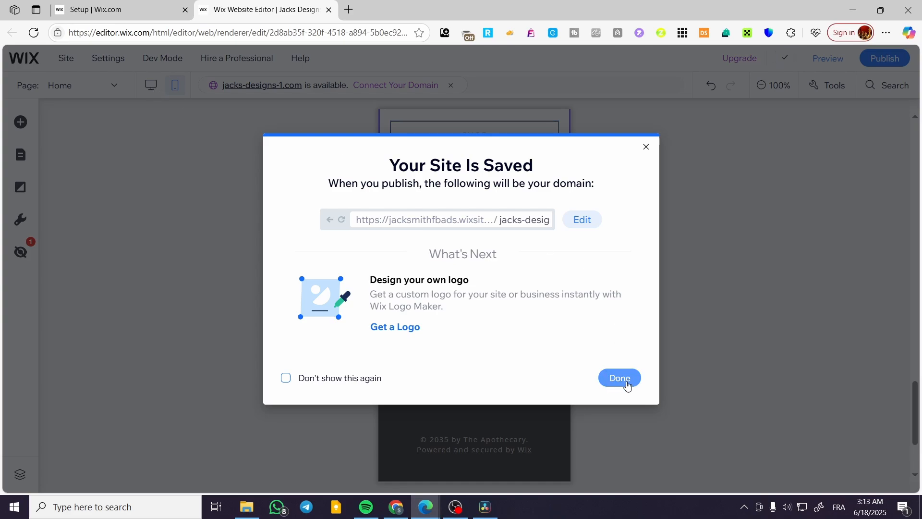
pyautogui.click(625, 383)
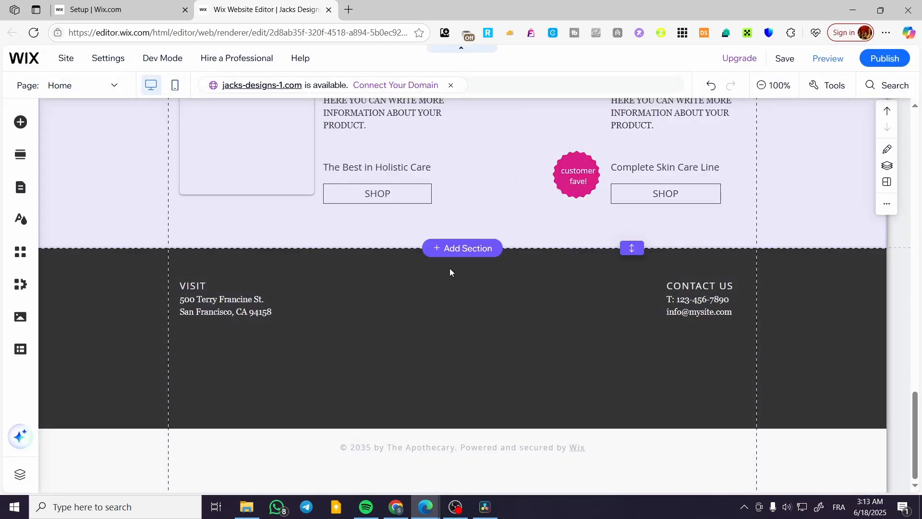
# Review the Apothecary homepage, then save it again and dismiss the 'Your Site Is Saved' dialog.
pyautogui.scroll(4, 538, 356)
pyautogui.scroll(-4, 538, 357)
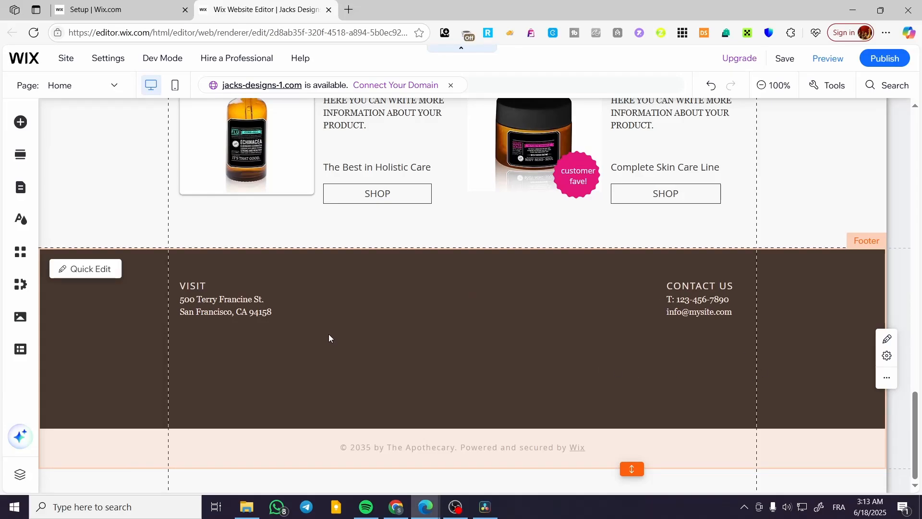
pyautogui.scroll(9, 505, 368)
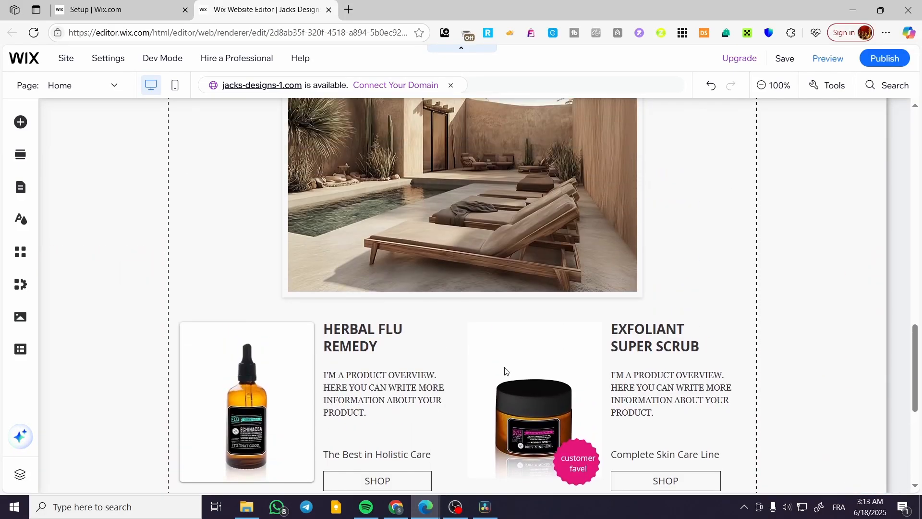
pyautogui.scroll(8, 504, 384)
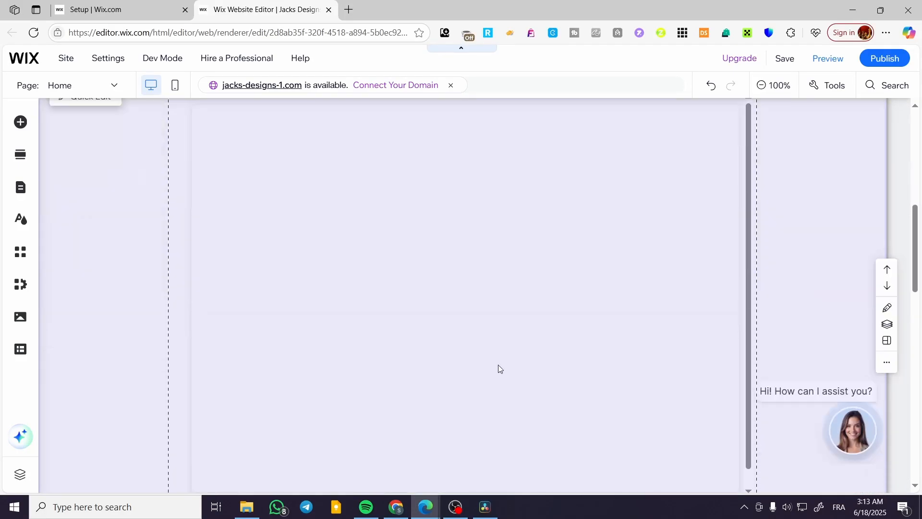
pyautogui.scroll(-3, 312, 361)
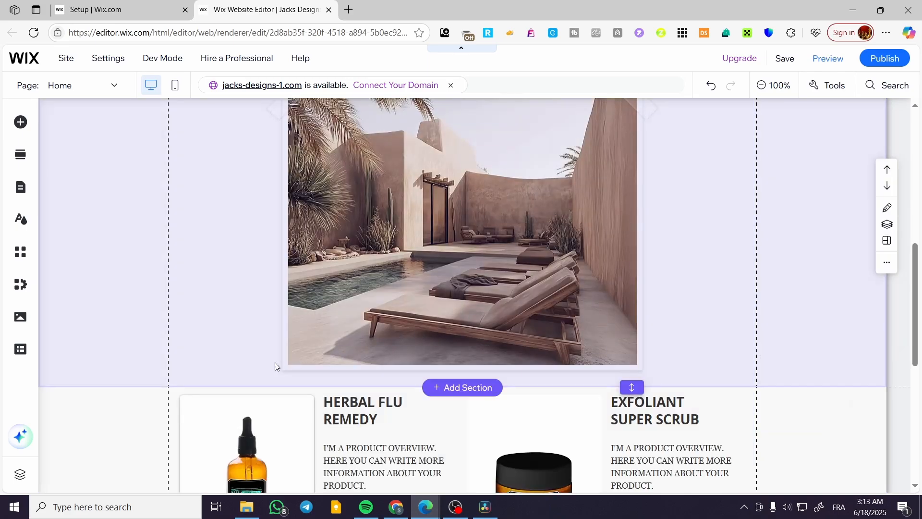
pyautogui.scroll(10, 603, 377)
pyautogui.scroll(-12, 600, 388)
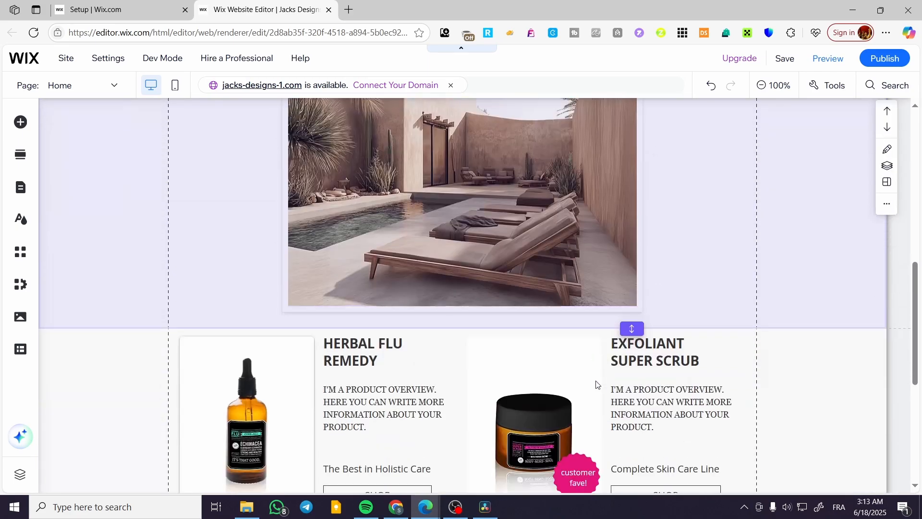
pyautogui.scroll(9, 594, 379)
pyautogui.scroll(10, 593, 379)
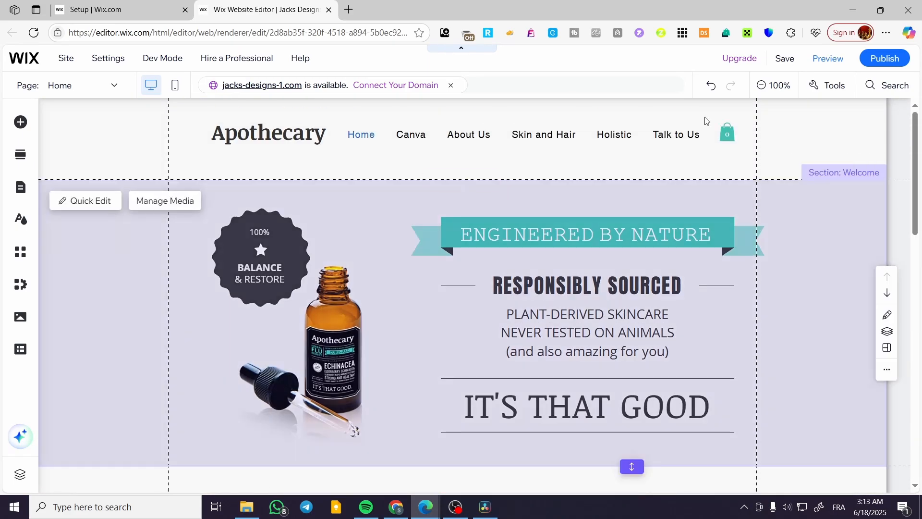
pyautogui.click(784, 58)
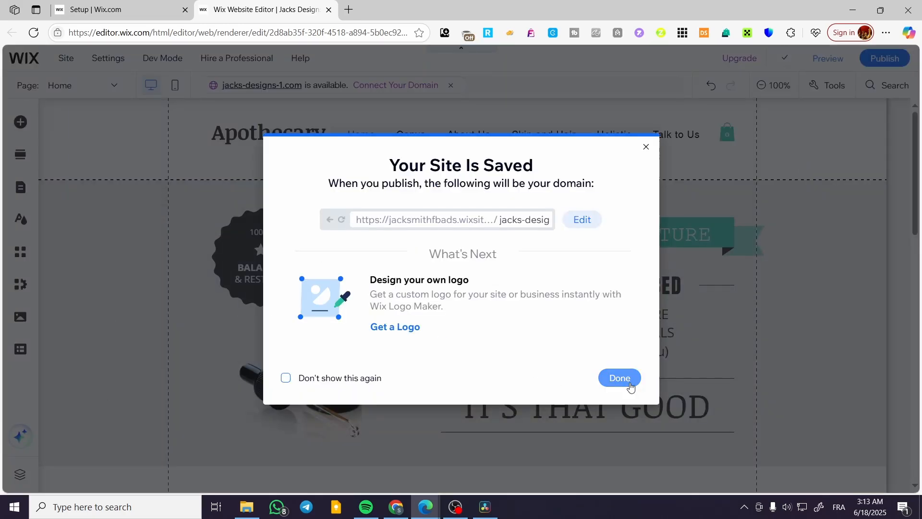
pyautogui.click(619, 378)
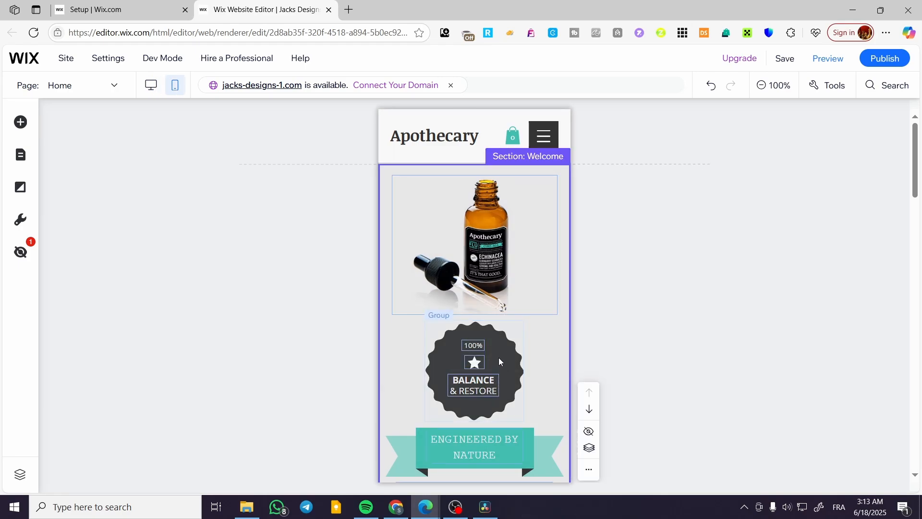
# Move the Balance & Restore badge group to the section top with the bottle image below it.
pyautogui.moveTo(499, 360); pyautogui.dragTo(445, 207)
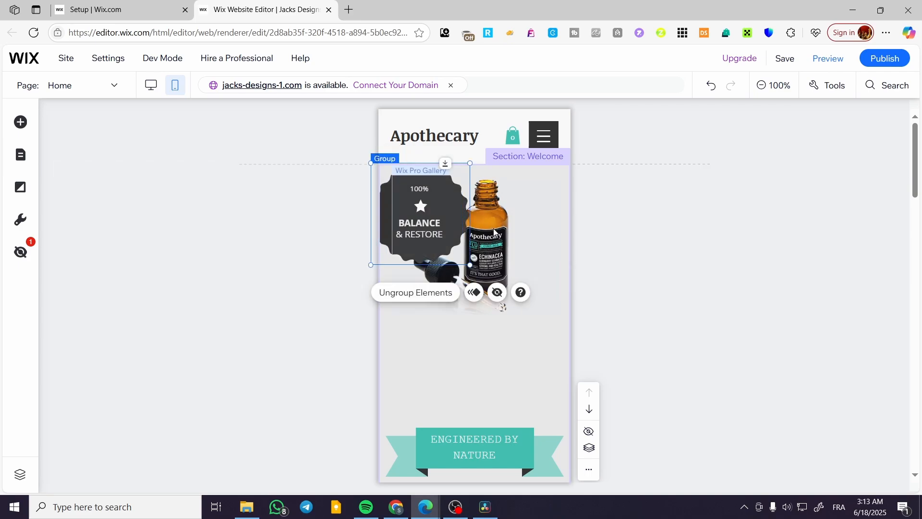
pyautogui.moveTo(495, 233); pyautogui.dragTo(496, 333)
pyautogui.moveTo(445, 221); pyautogui.dragTo(505, 209)
# Shrink the badge group and centre it just above the bottle image.
pyautogui.click(439, 193)
pyautogui.moveTo(536, 280)
pyautogui.mouseDown()
pyautogui.moveTo(492, 221)
pyautogui.moveTo(521, 283)
pyautogui.mouseUp()
pyautogui.moveTo(503, 213)
pyautogui.mouseDown()
pyautogui.moveTo(457, 242)
pyautogui.moveTo(502, 211)
pyautogui.mouseUp()
pyautogui.moveTo(496, 338); pyautogui.dragTo(490, 337)
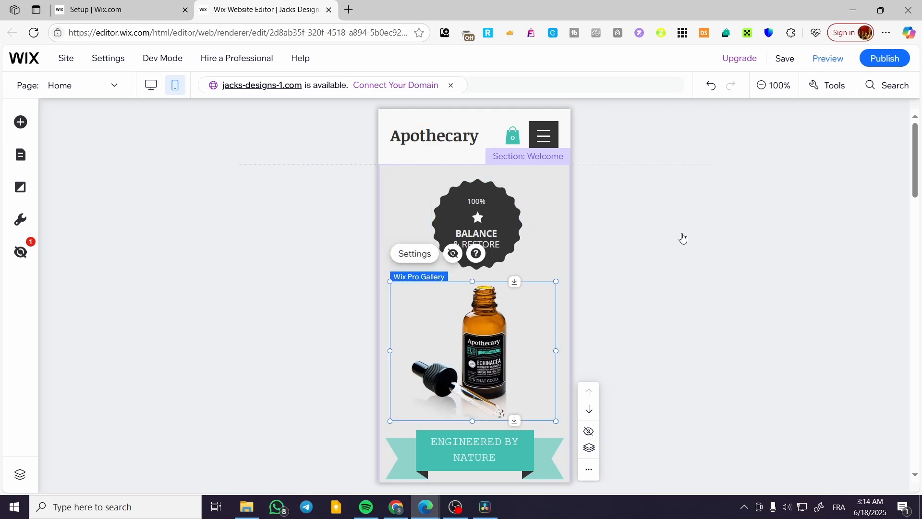
pyautogui.click(688, 235)
# Shorten the mobile Welcome section to remove the empty space below its button.
pyautogui.scroll(-5, 544, 293)
pyautogui.scroll(5, 727, 243)
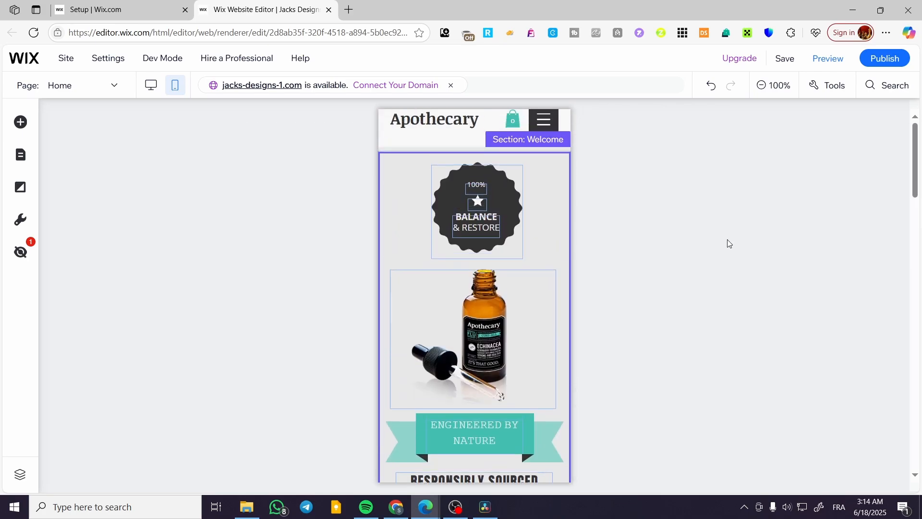
pyautogui.scroll(-5, 502, 358)
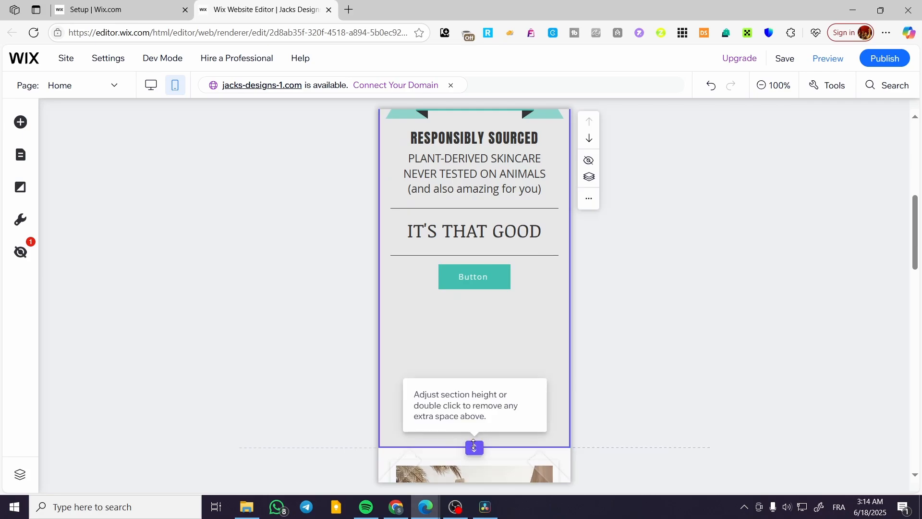
pyautogui.moveTo(475, 447); pyautogui.dragTo(491, 312)
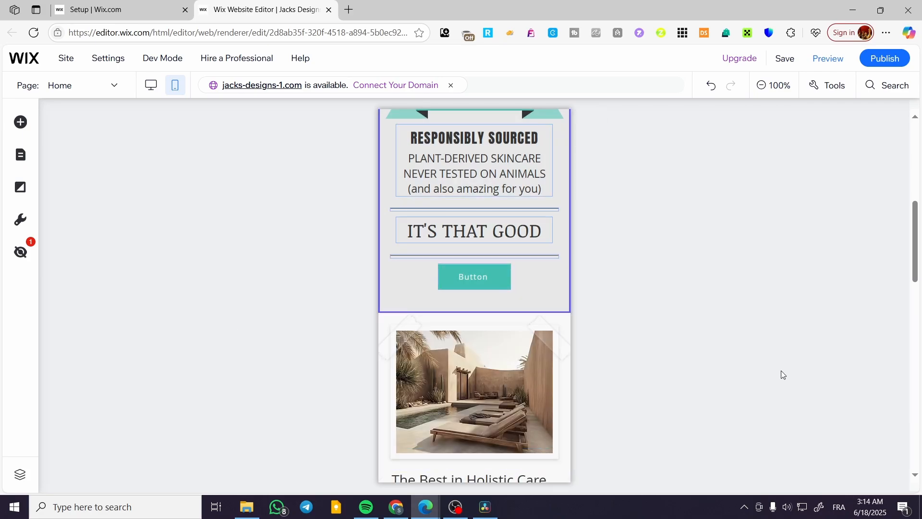
# Shorten the section above the footer and trim the extra space at the footer's bottom.
pyautogui.scroll(-15, 509, 367)
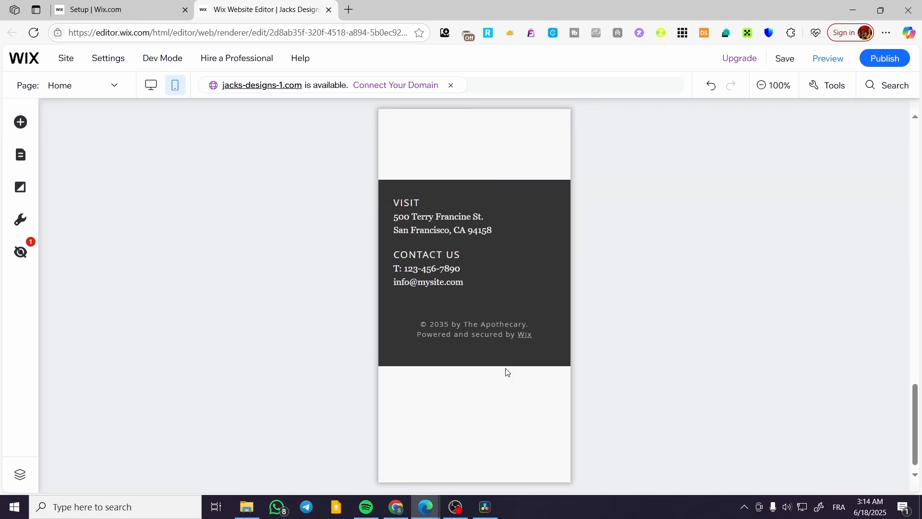
pyautogui.scroll(5, 506, 372)
pyautogui.scroll(-3, 495, 422)
pyautogui.click(507, 396)
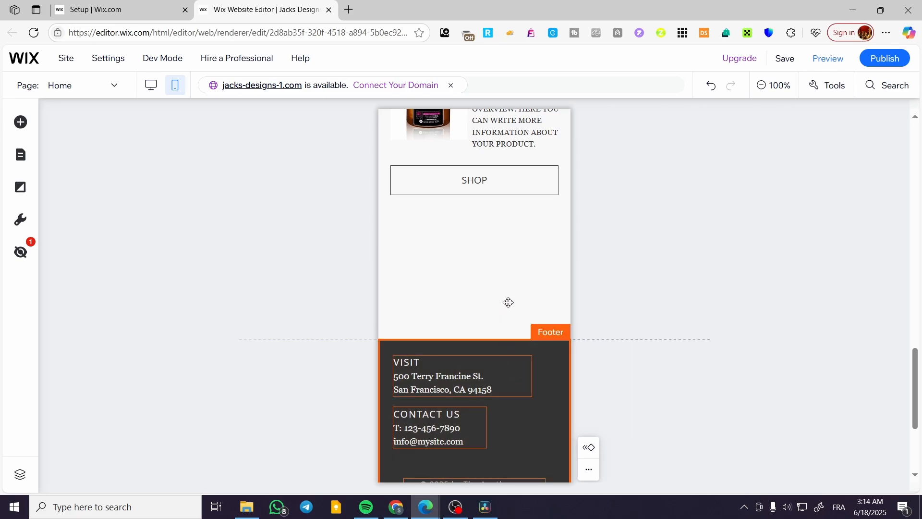
pyautogui.moveTo(474, 339); pyautogui.dragTo(486, 206)
pyautogui.click(473, 408)
pyautogui.scroll(-1, 473, 418)
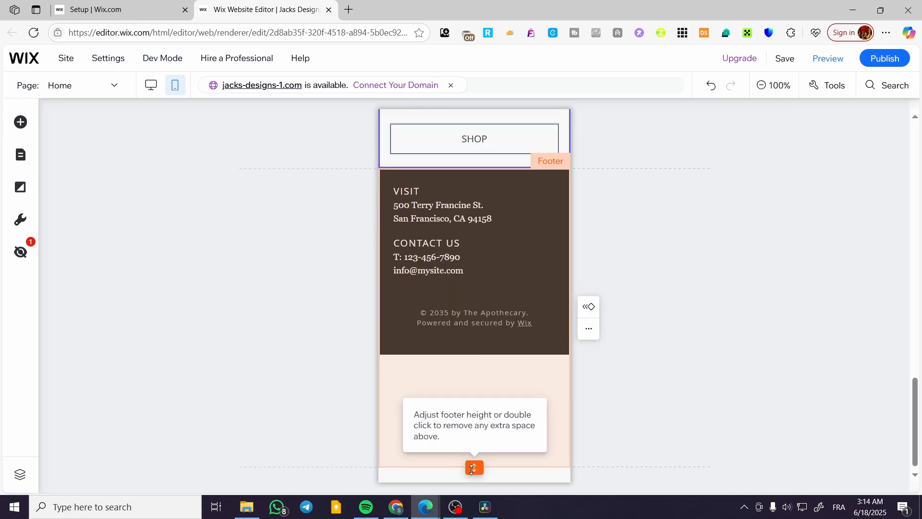
pyautogui.moveTo(474, 467); pyautogui.dragTo(479, 416)
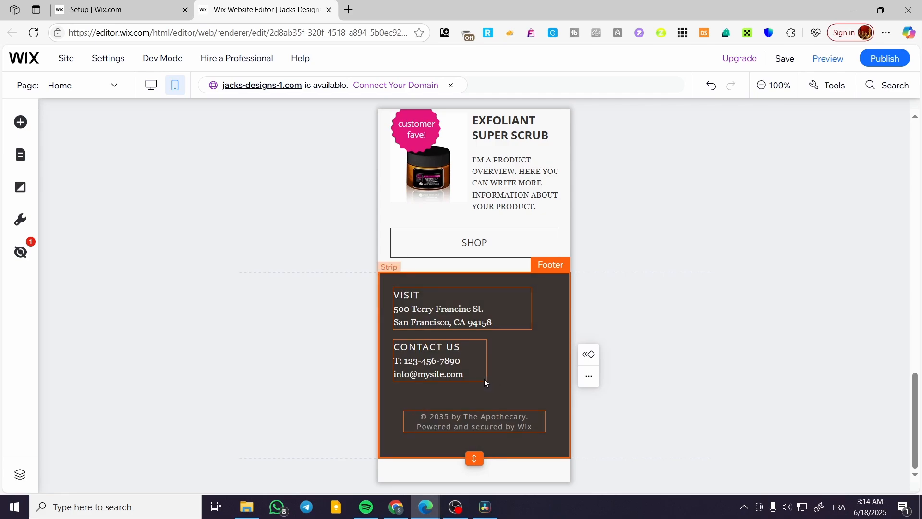
pyautogui.scroll(20, 490, 395)
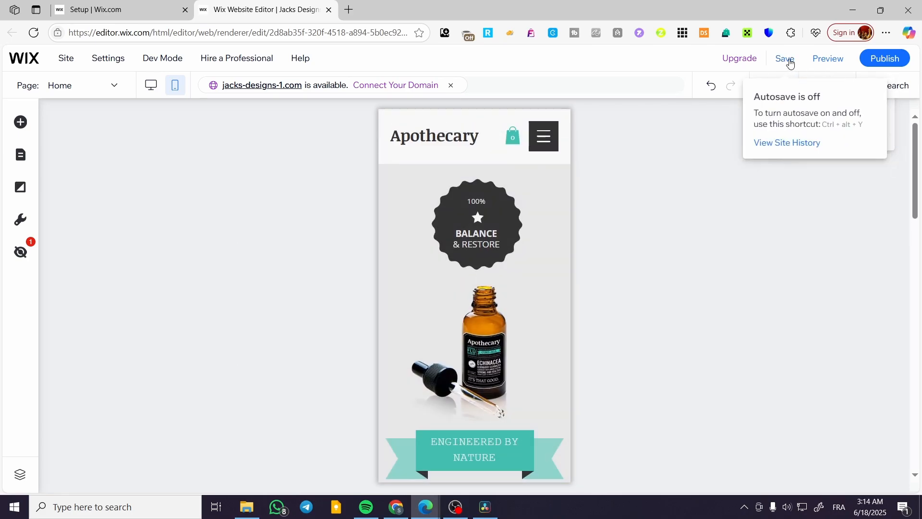
# Save the site with the tightened mobile layout and close the saved confirmation.
pyautogui.click(790, 63)
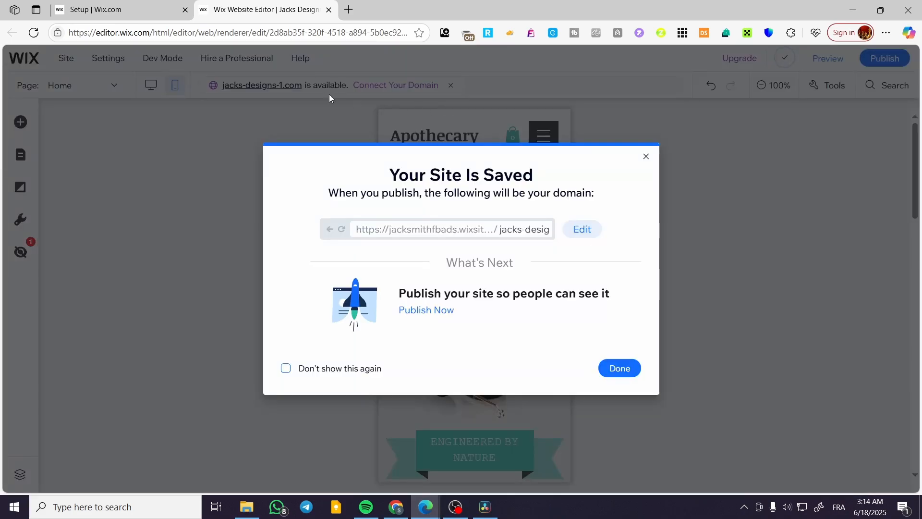
pyautogui.click(646, 159)
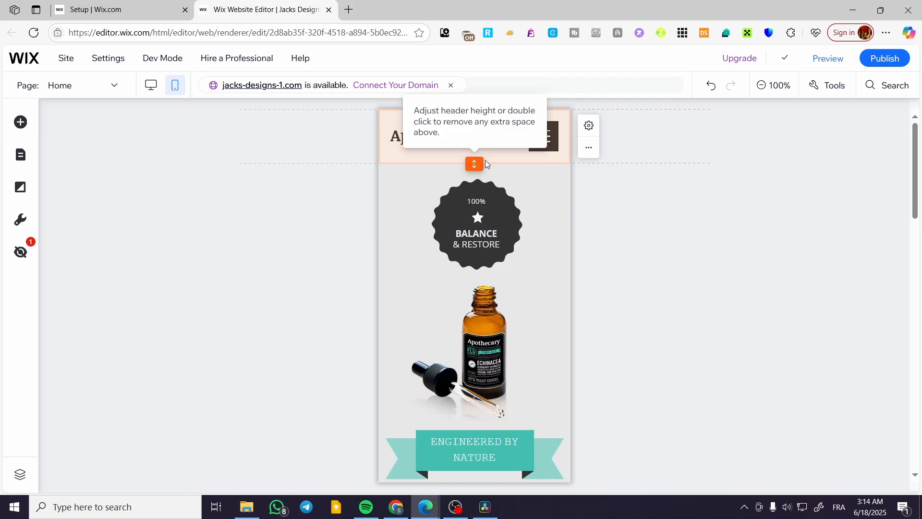
pyautogui.scroll(-4, 510, 168)
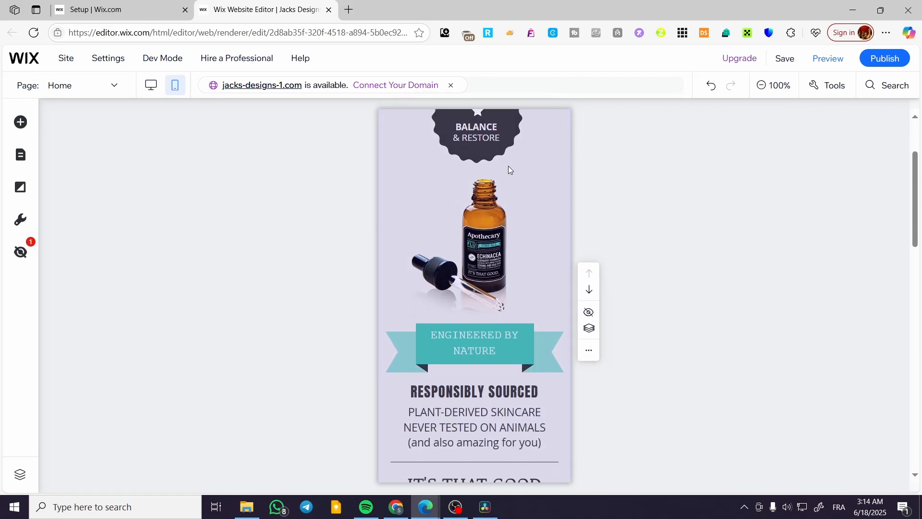
pyautogui.scroll(4, 518, 220)
pyautogui.scroll(-12, 527, 269)
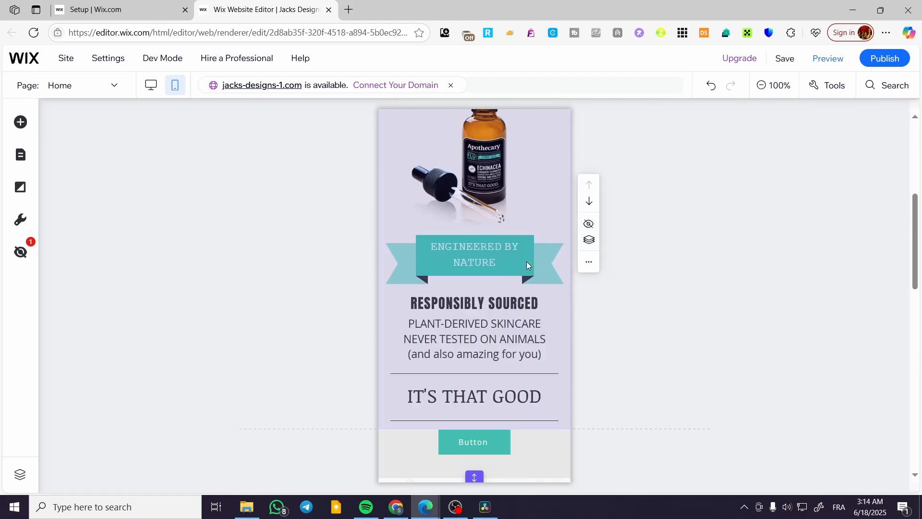
pyautogui.scroll(-4, 524, 244)
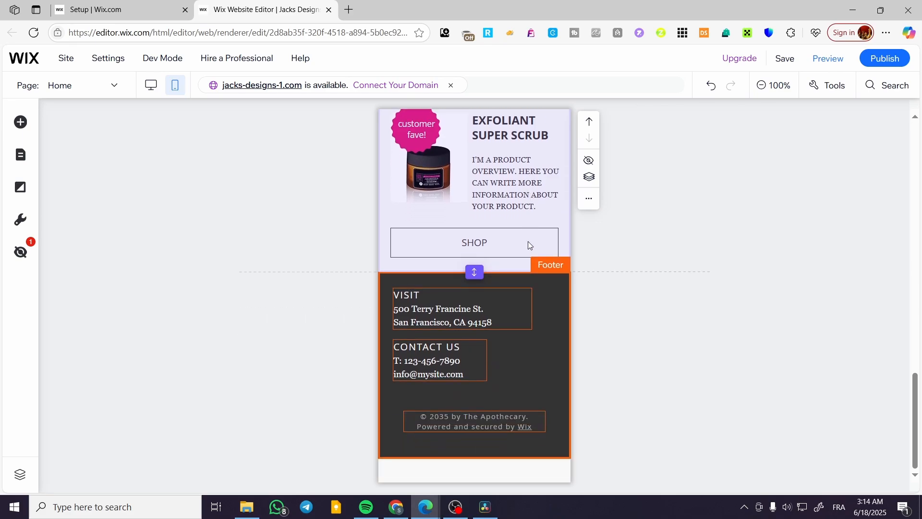
pyautogui.scroll(15, 482, 371)
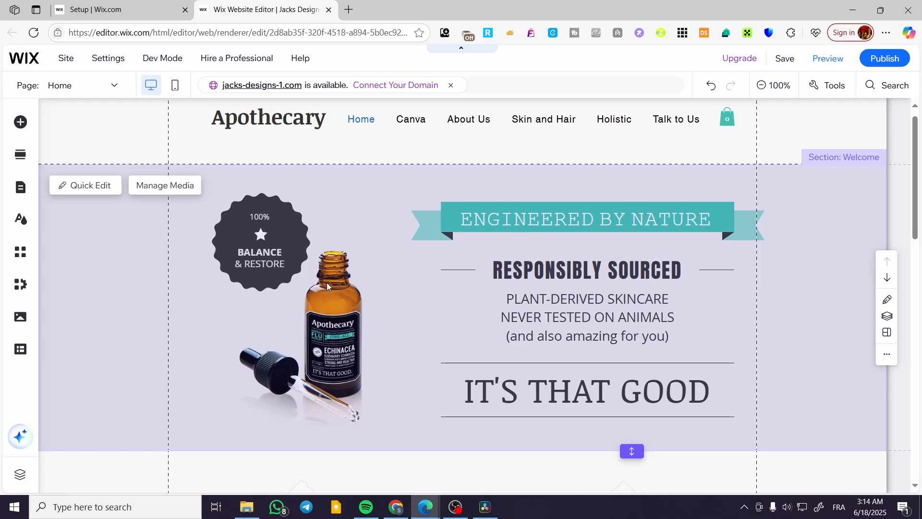
# Drag the desert courtyard pool image further right within its desktop section.
pyautogui.scroll(-10, 809, 296)
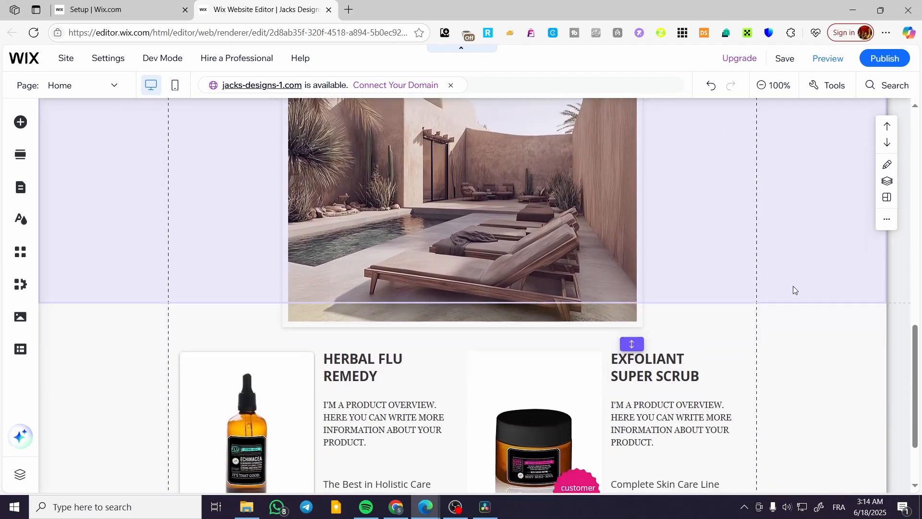
pyautogui.scroll(5, 790, 290)
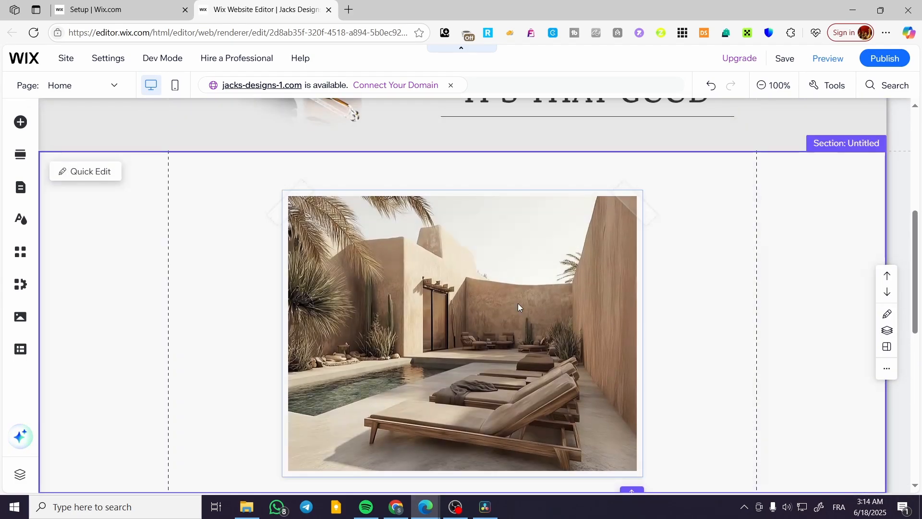
pyautogui.moveTo(477, 322); pyautogui.dragTo(369, 287)
pyautogui.moveTo(530, 258); pyautogui.dragTo(724, 257)
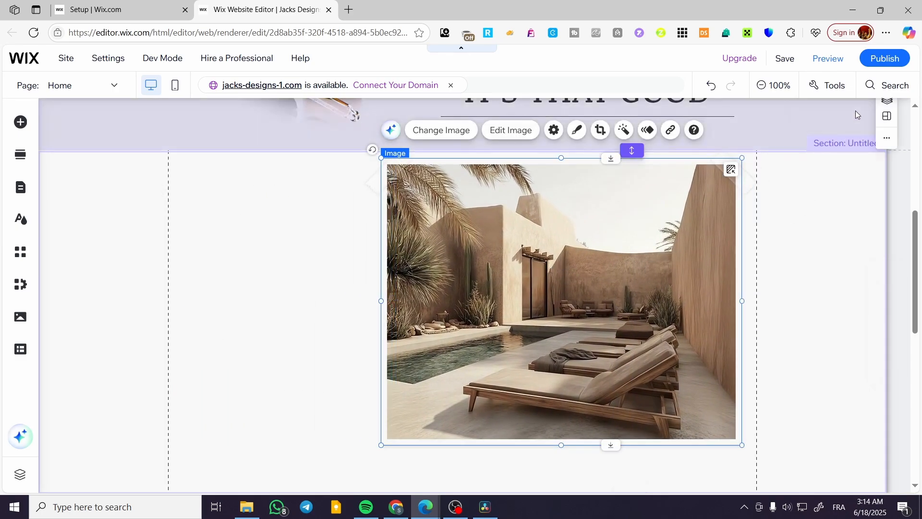
pyautogui.click(834, 91)
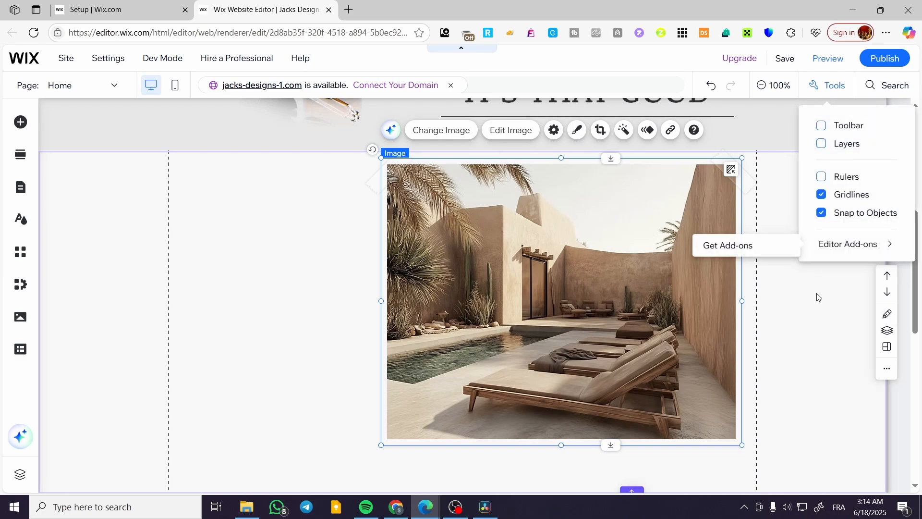
# Turn on rulers and add a horizontal guide at 588 px along the Welcome section's bottom.
pyautogui.click(848, 179)
pyautogui.scroll(5, 532, 124)
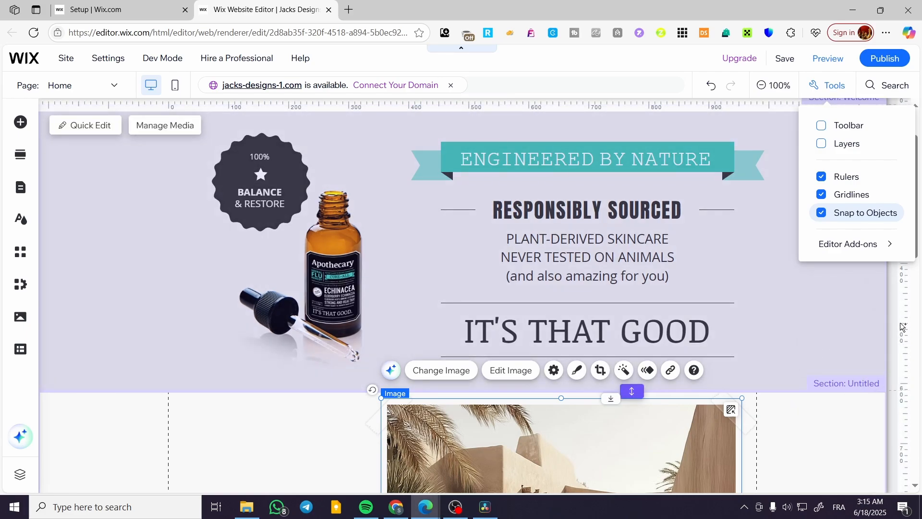
pyautogui.click(900, 322)
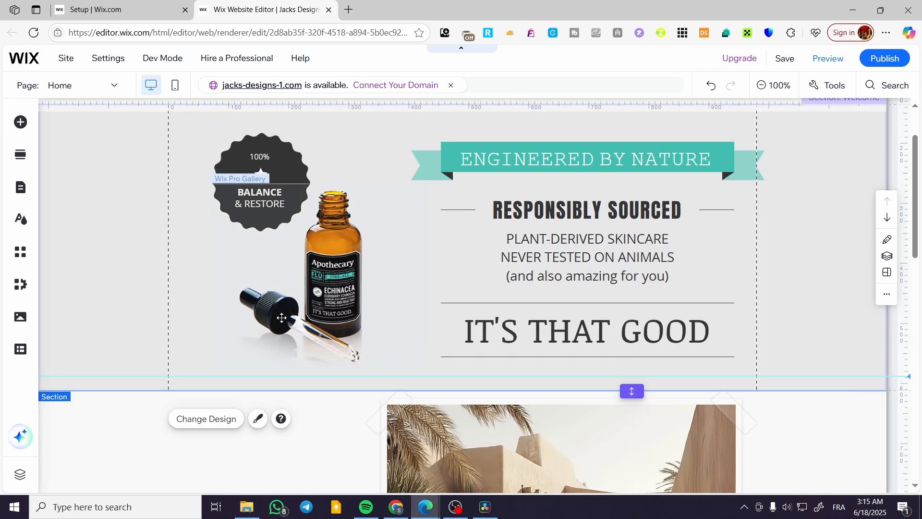
pyautogui.scroll(2, 281, 317)
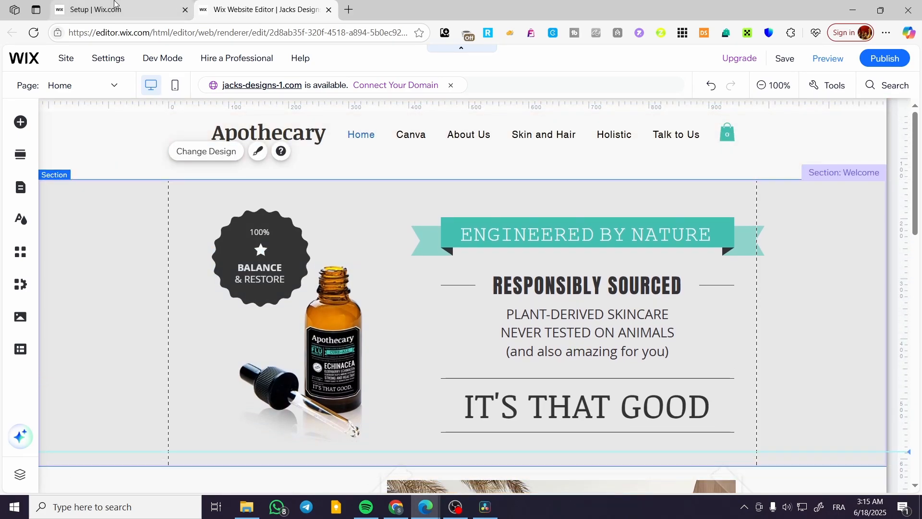